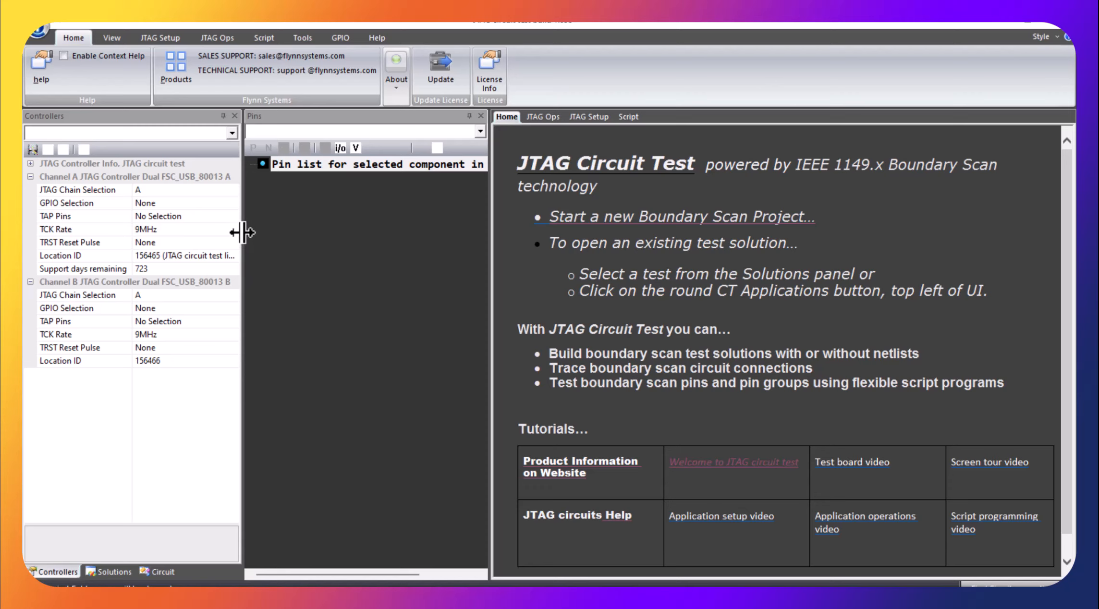
Step: View the TCK Rate setting and its allowed rates for the channel A JTAG controller
left_click(233, 229)
left_click(233, 229)
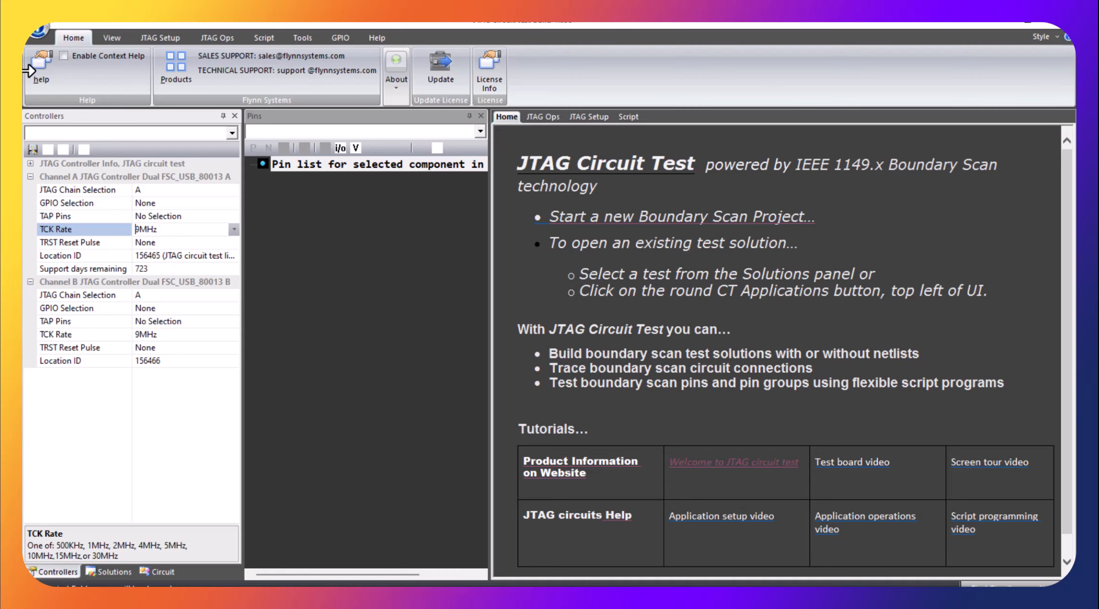
Step: Create a new boundary scan project using D:\bsdapps\CT_bsdls as its project folder, without a netlist
left_click(36, 29)
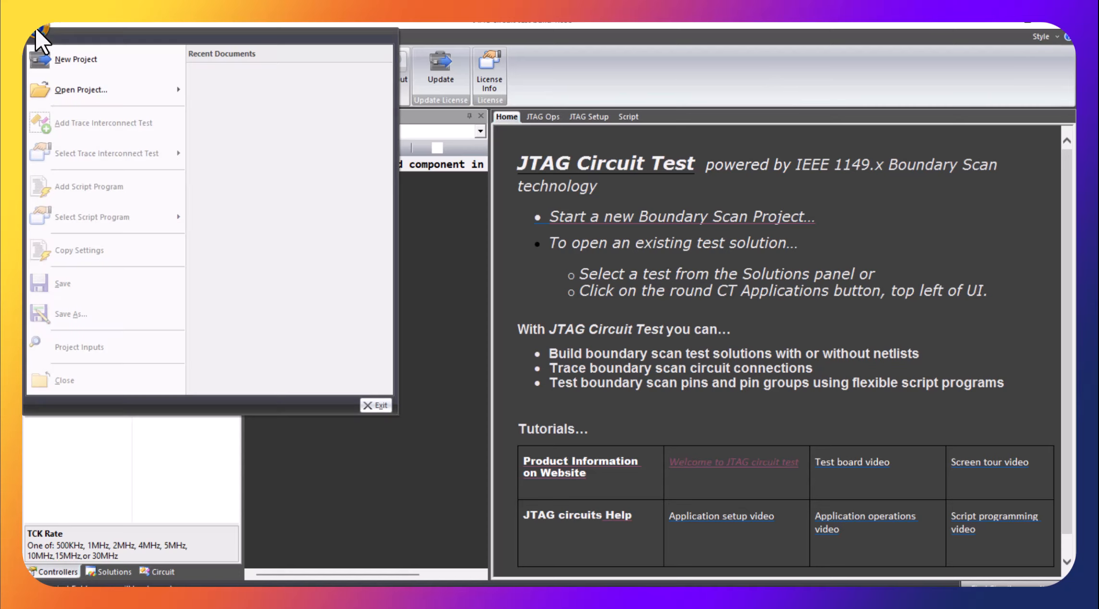
left_click(70, 66)
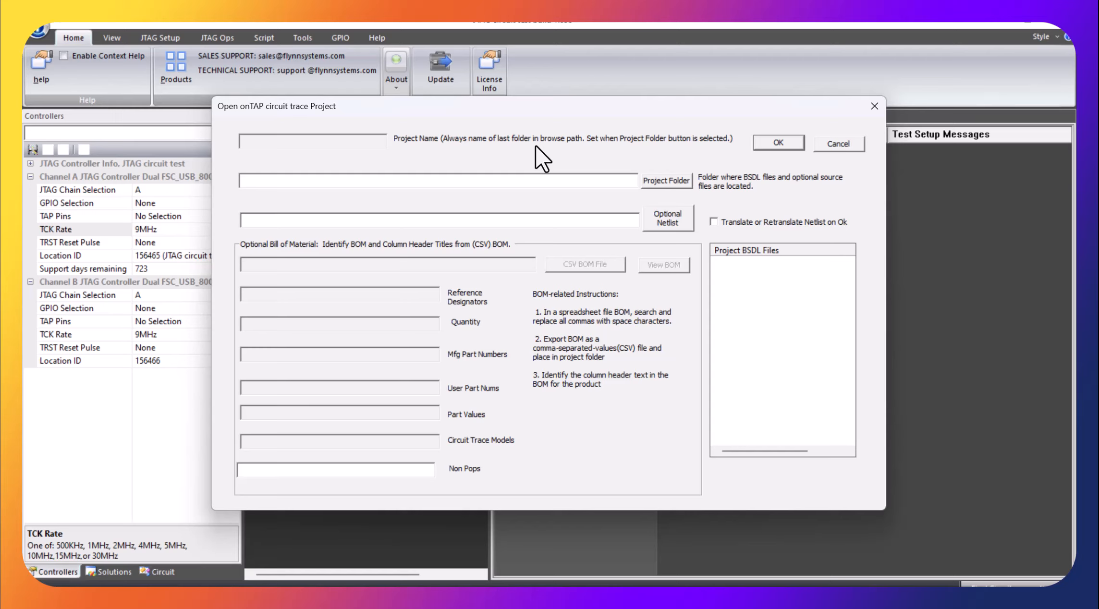
left_click(667, 179)
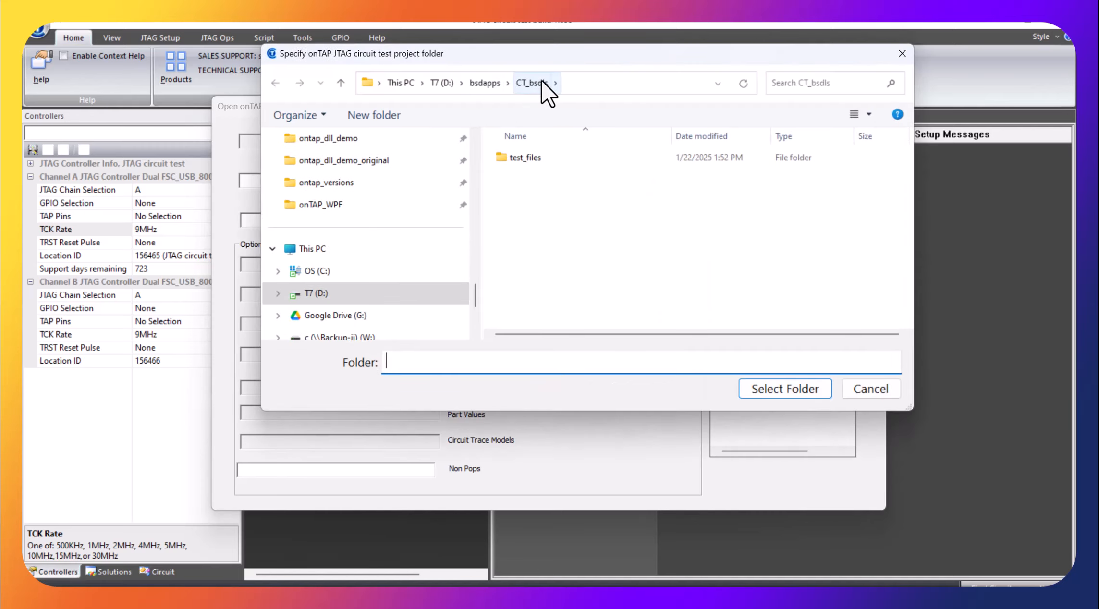
left_click(785, 388)
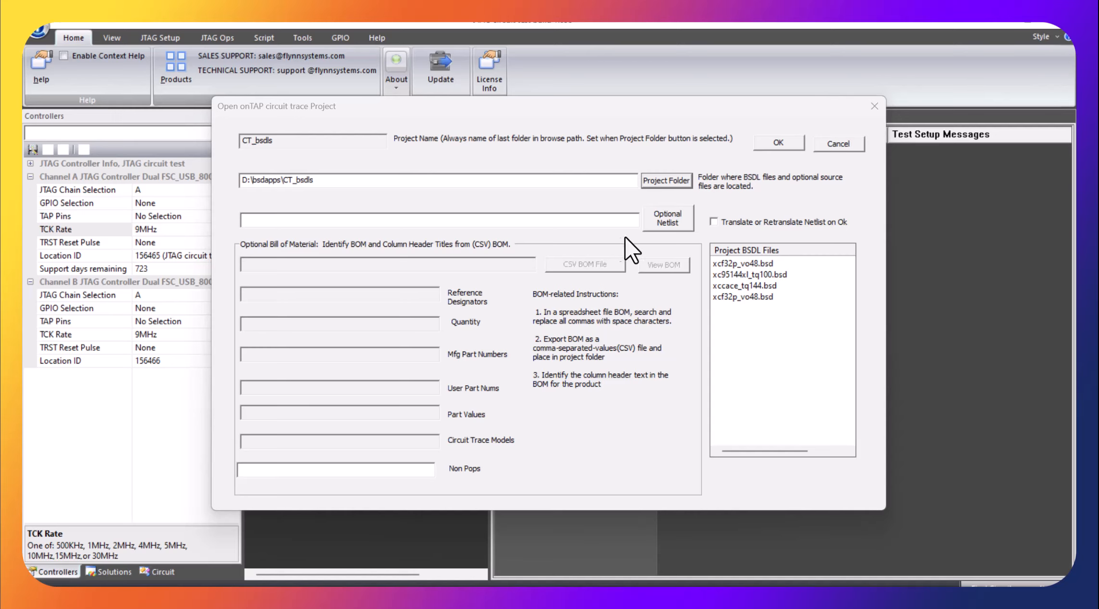
left_click(773, 141)
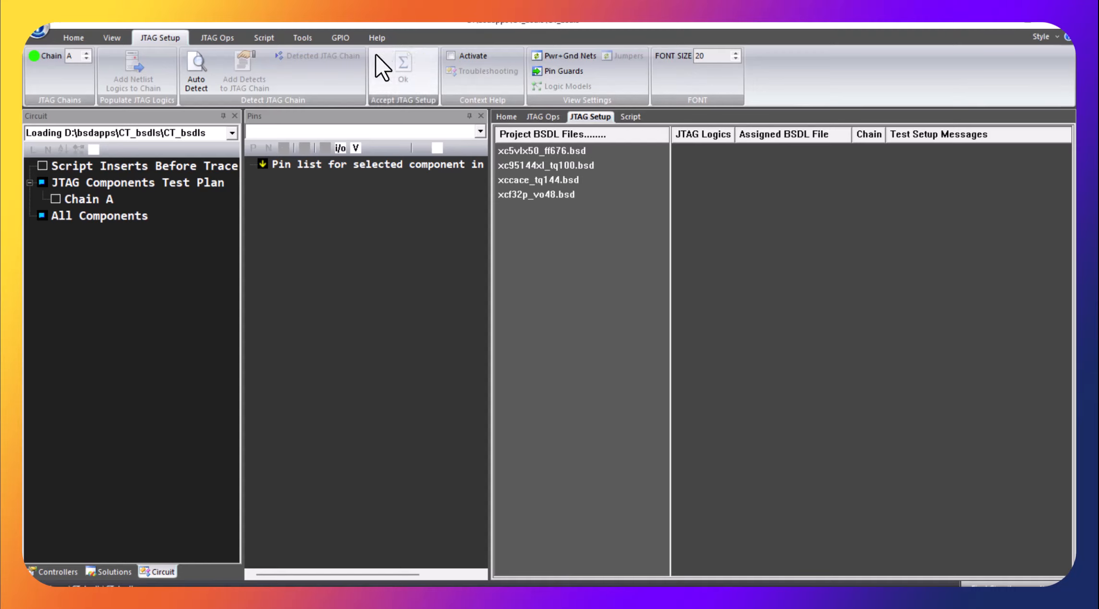
Step: Auto-detect the JTAG chain and add the detected devices to chain A
left_click(198, 72)
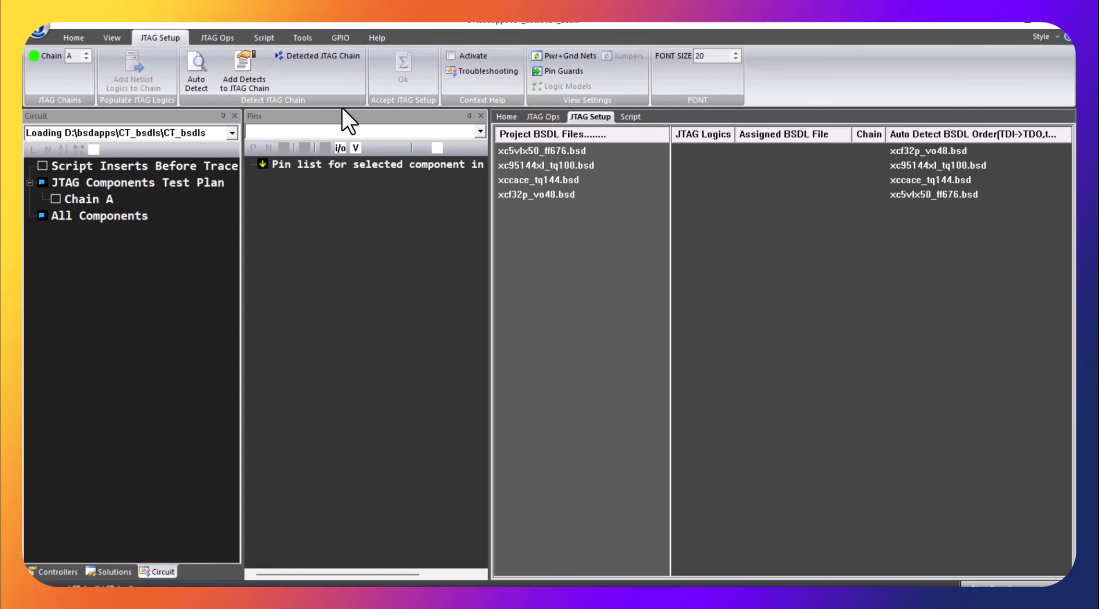
left_click(251, 68)
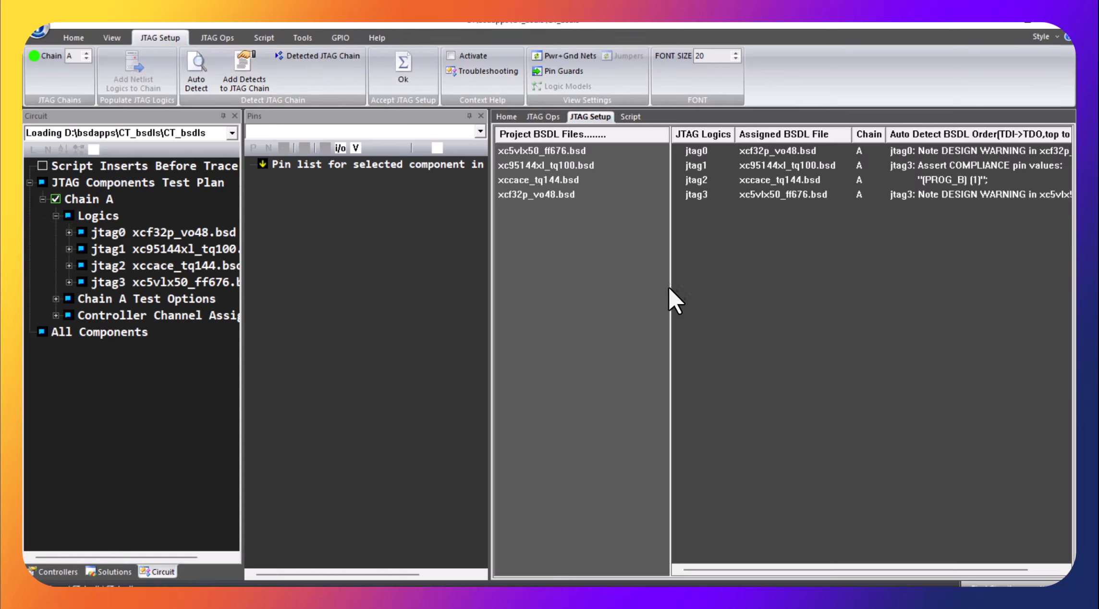
Step: Rename the JTAG logic assigned to xcf32p_vo48.bsd as U4 and the one assigned to xc95144xl_tq100.bsd as U3
left_click(698, 155)
left_click(697, 152)
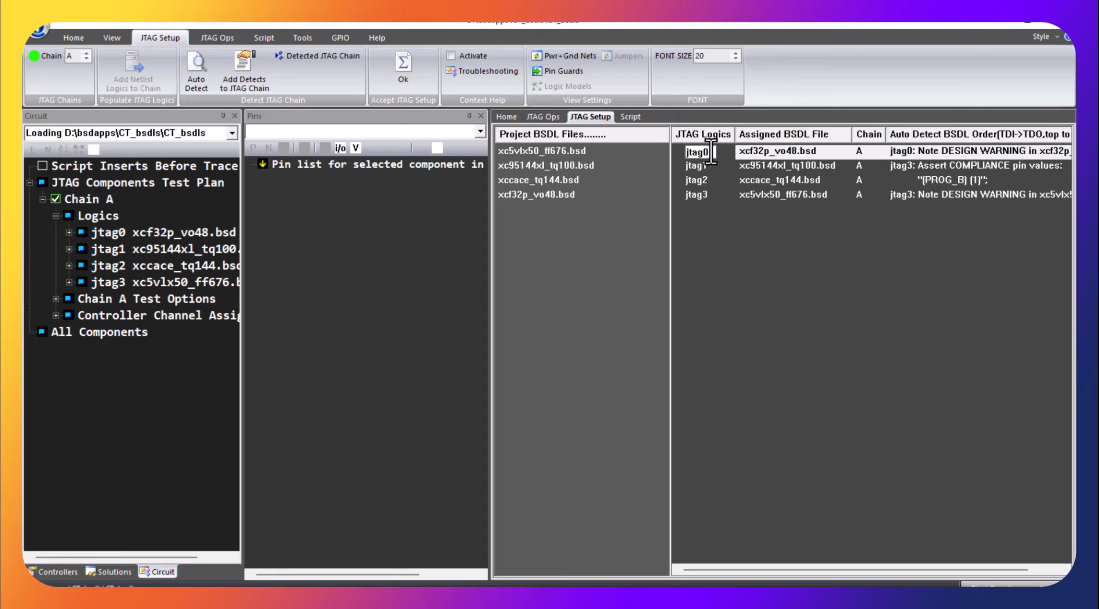
type("U4")
key("Return")
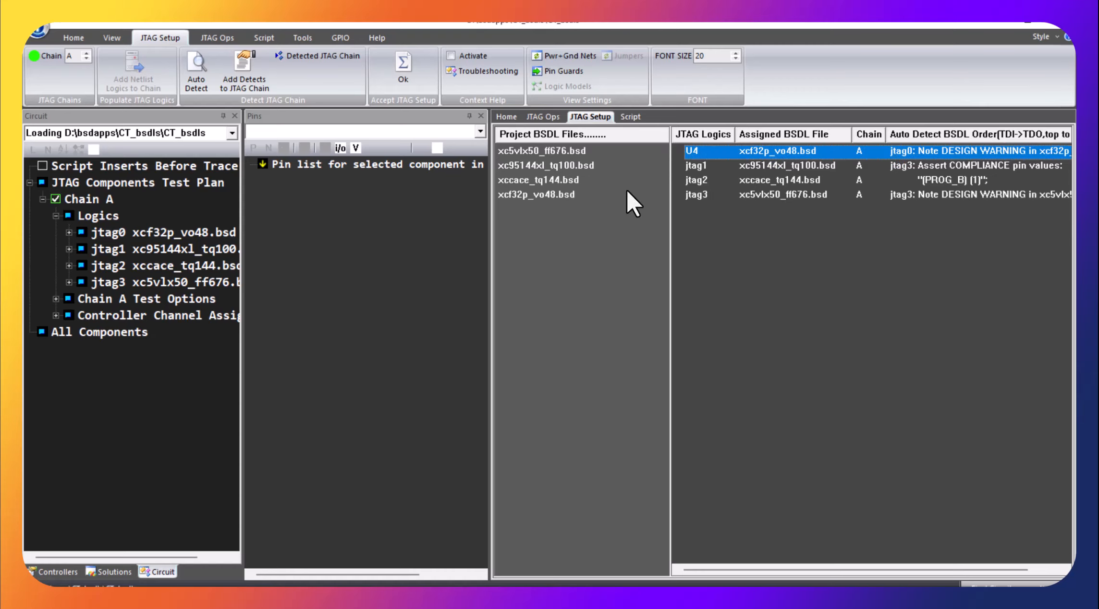
left_click(694, 165)
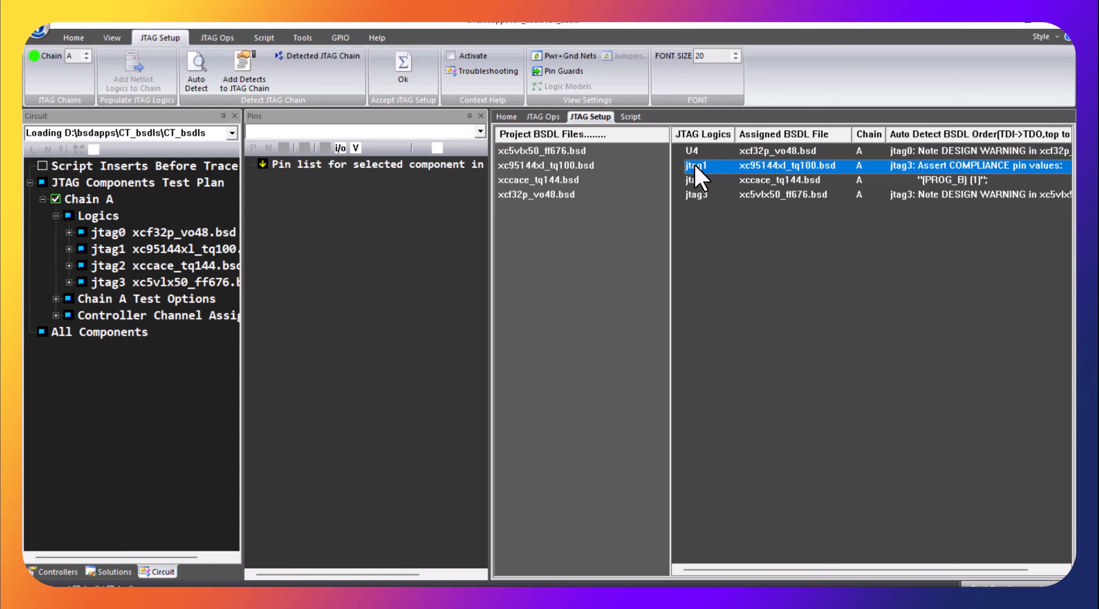
left_click(695, 165)
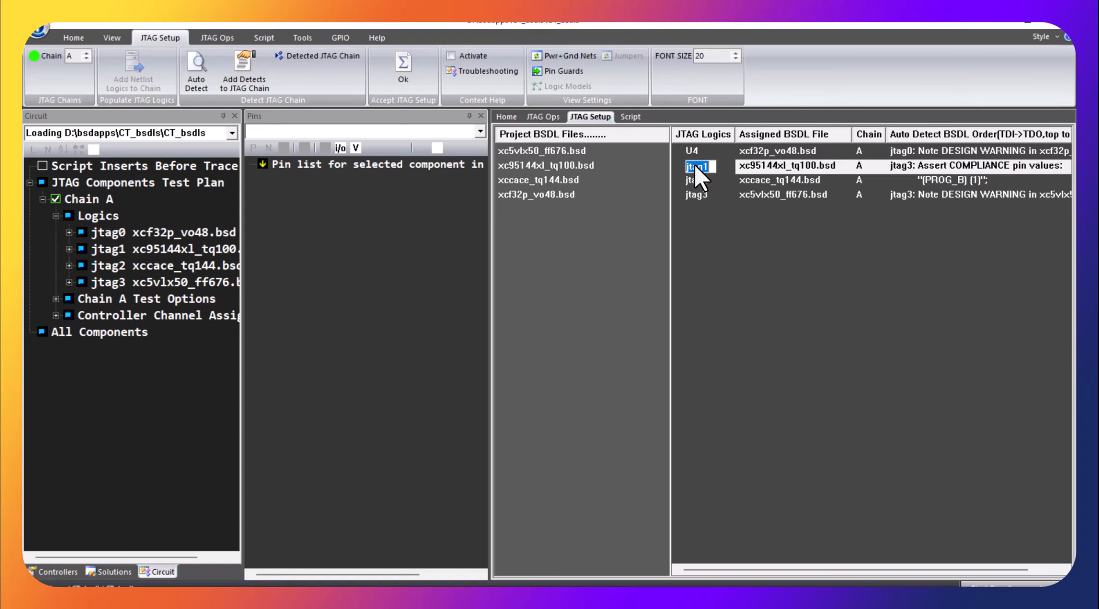
type("U3")
key("Return")
Step: Rename the xccace_tq144.bsd logic as U2 and the xc5vlx50_ff676.bsd logic as U1, and accept the JTAG setup
left_click(700, 179)
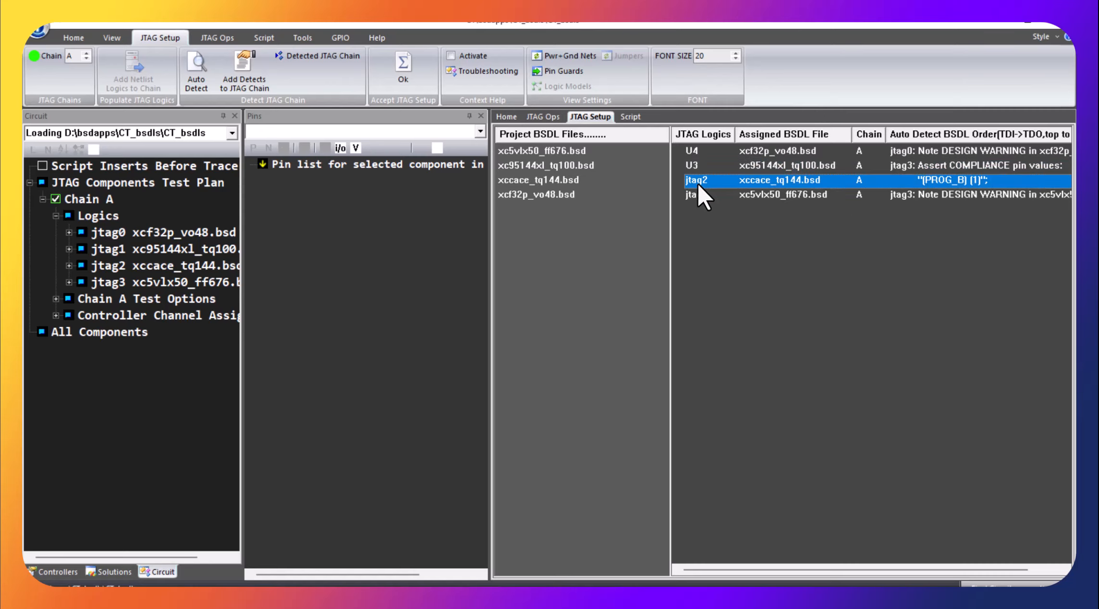
left_click(697, 182)
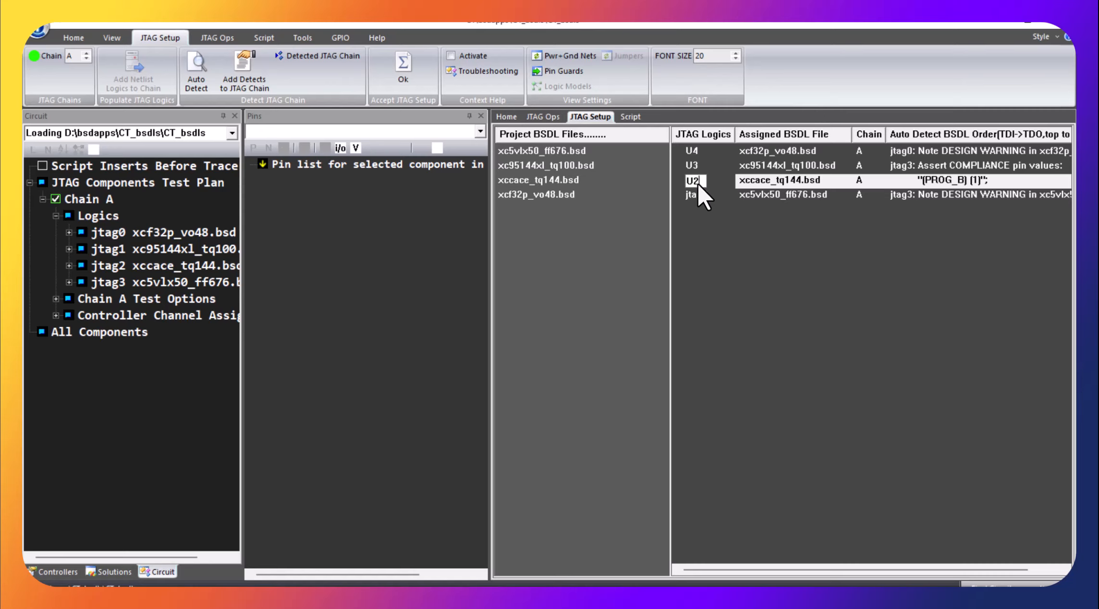
key("Return")
left_click(696, 195)
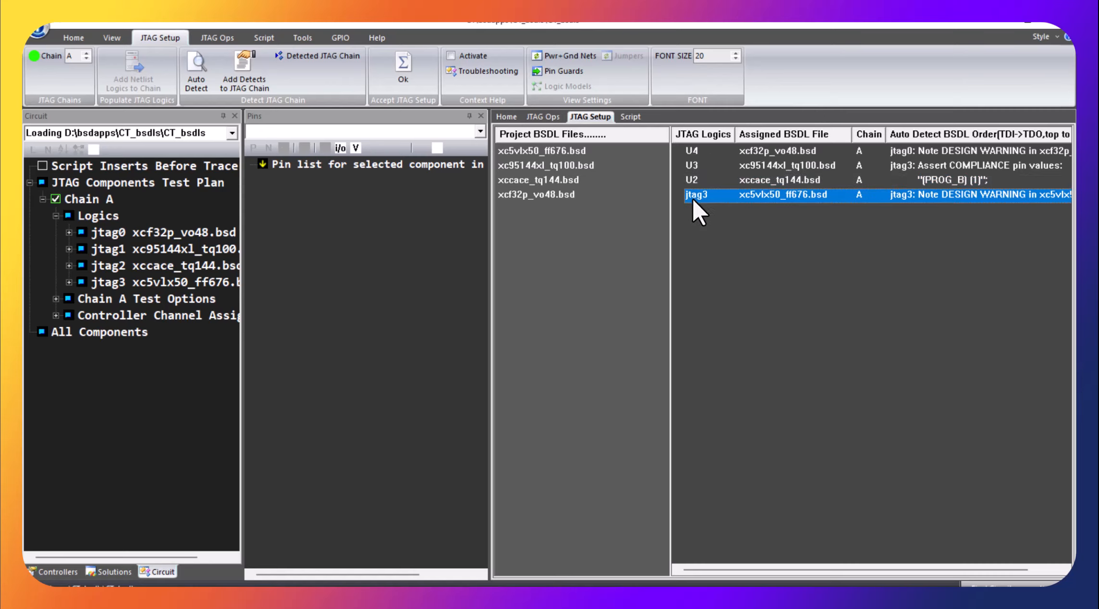
left_click(692, 196)
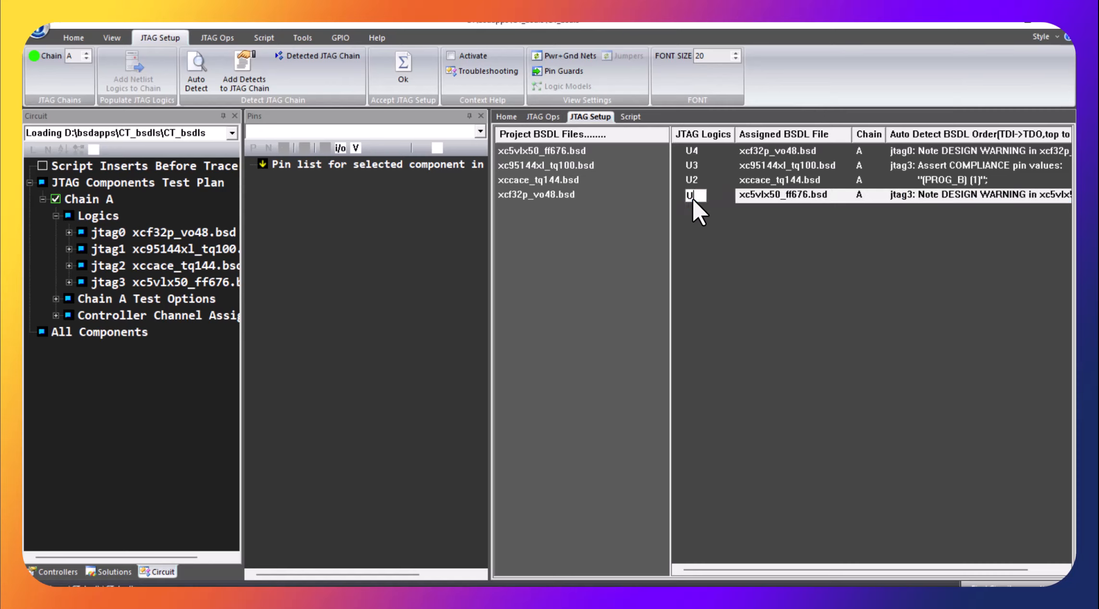
key("Return")
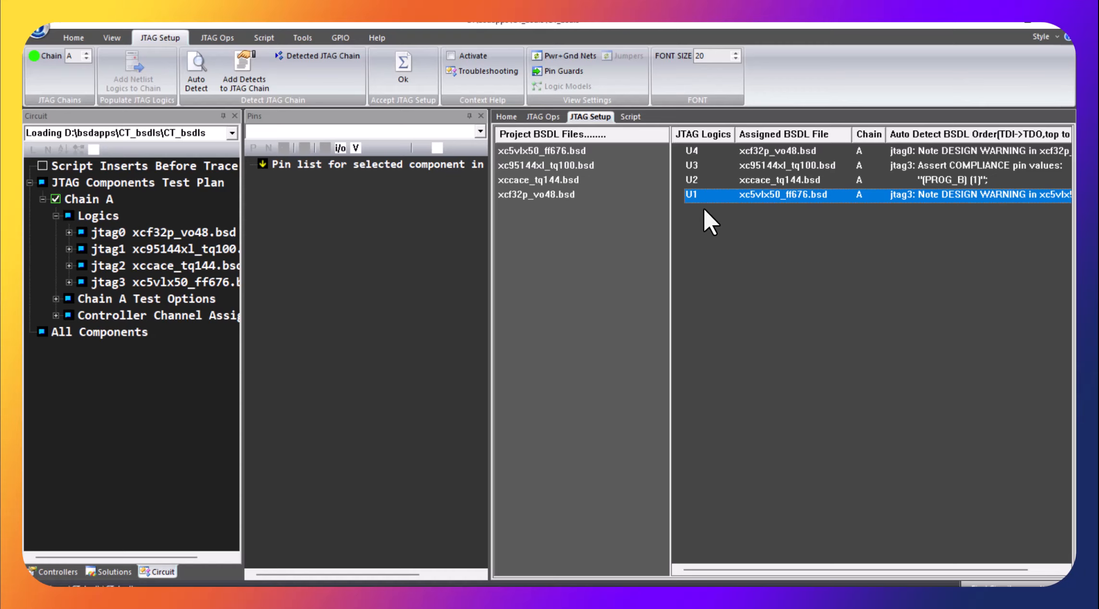
left_click(407, 73)
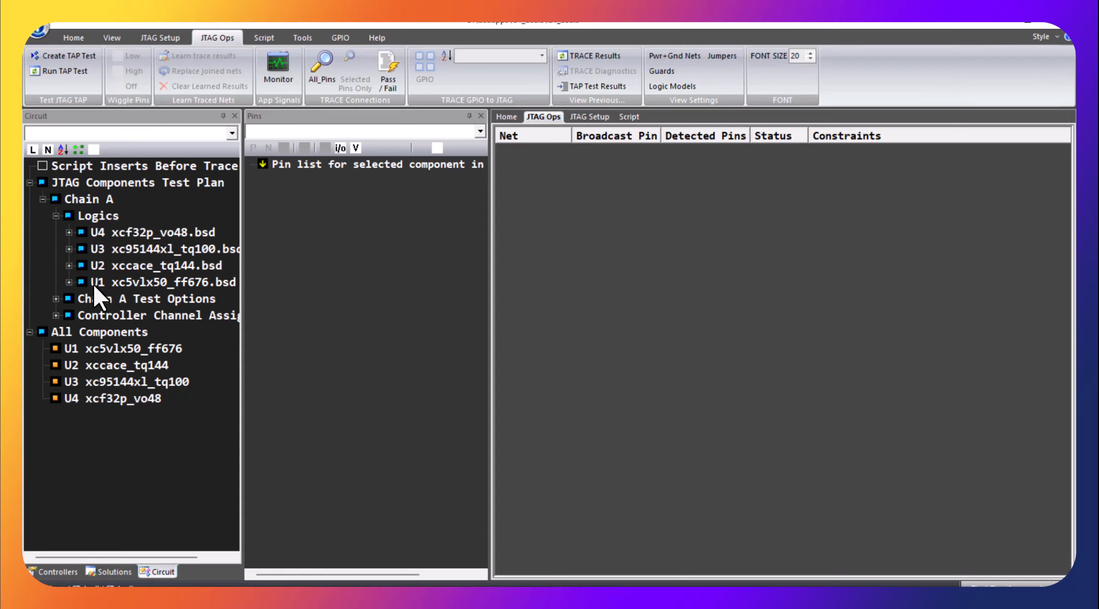
Step: Trace the connections of only pin U3.8 (net U3_PB01_13) on component U3
left_click(100, 248)
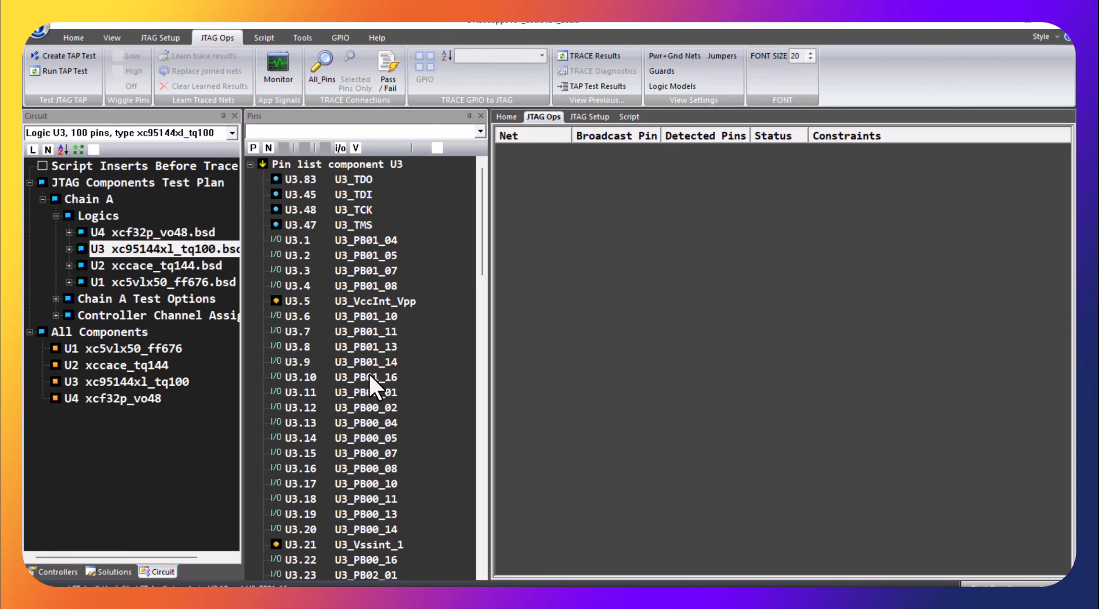
left_click(305, 345)
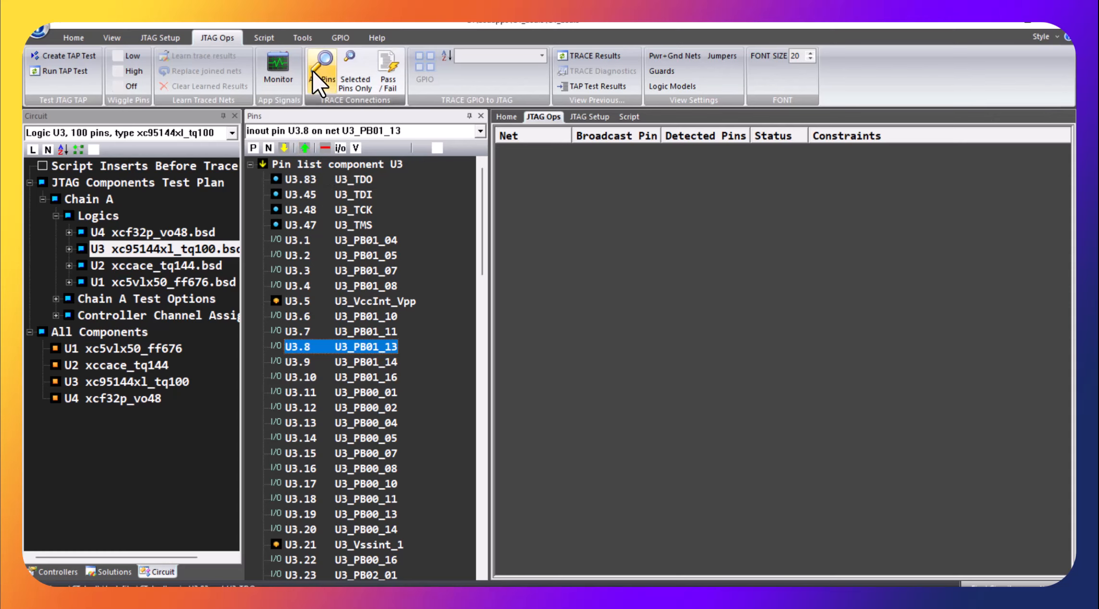
left_click(357, 73)
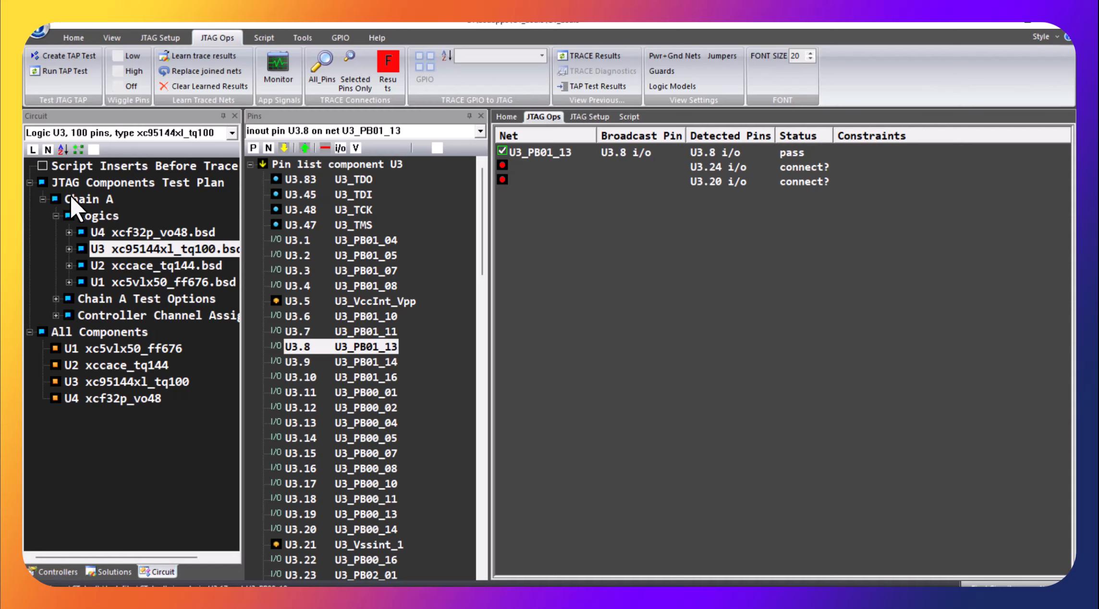
Step: List the circuit by nets and assign U1_GND, U2_GND and U4_GND as ground nets
left_click(62, 149)
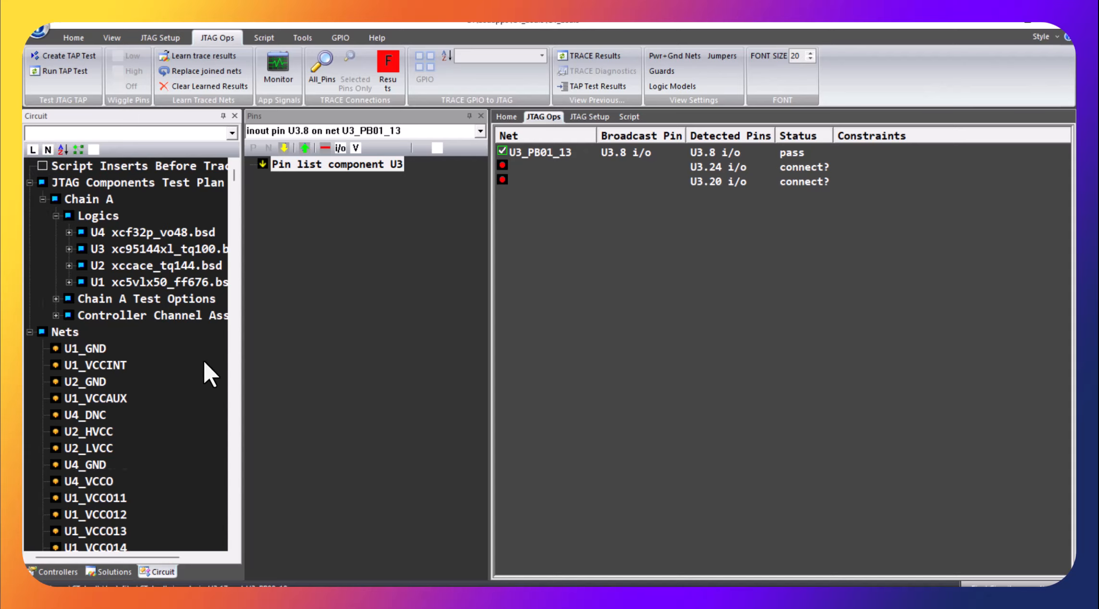
scroll(204, 363, "down", 2)
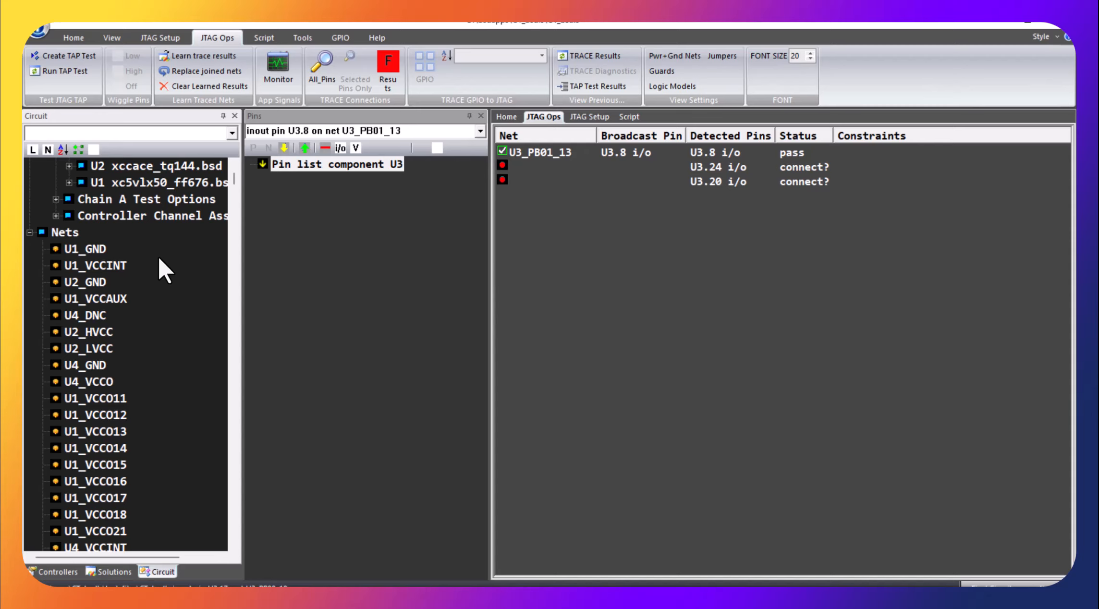
left_click(87, 249)
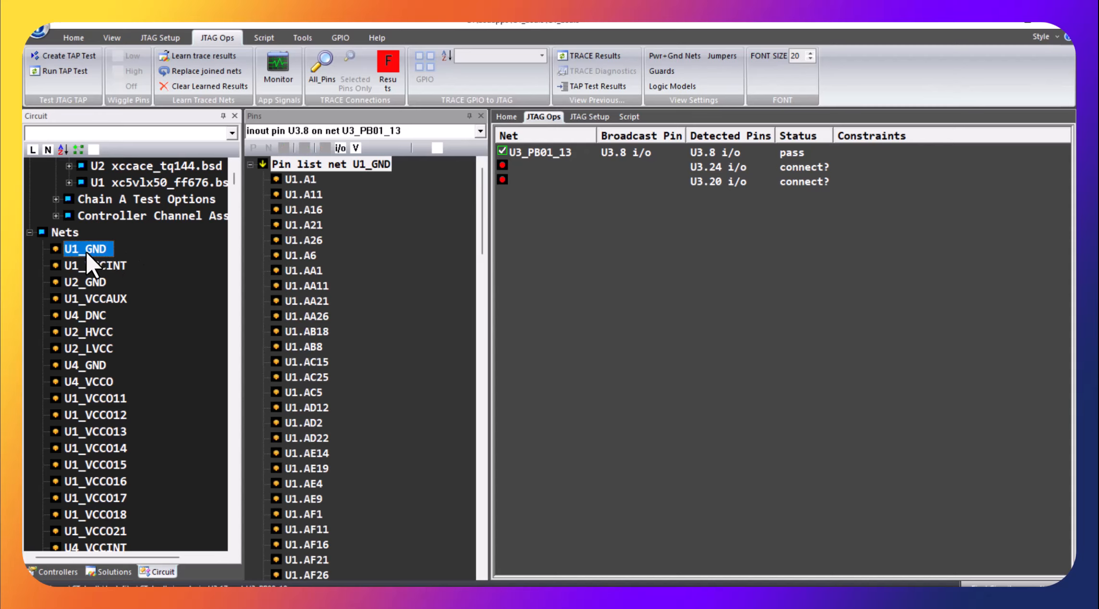
left_click(87, 282, "ctrl")
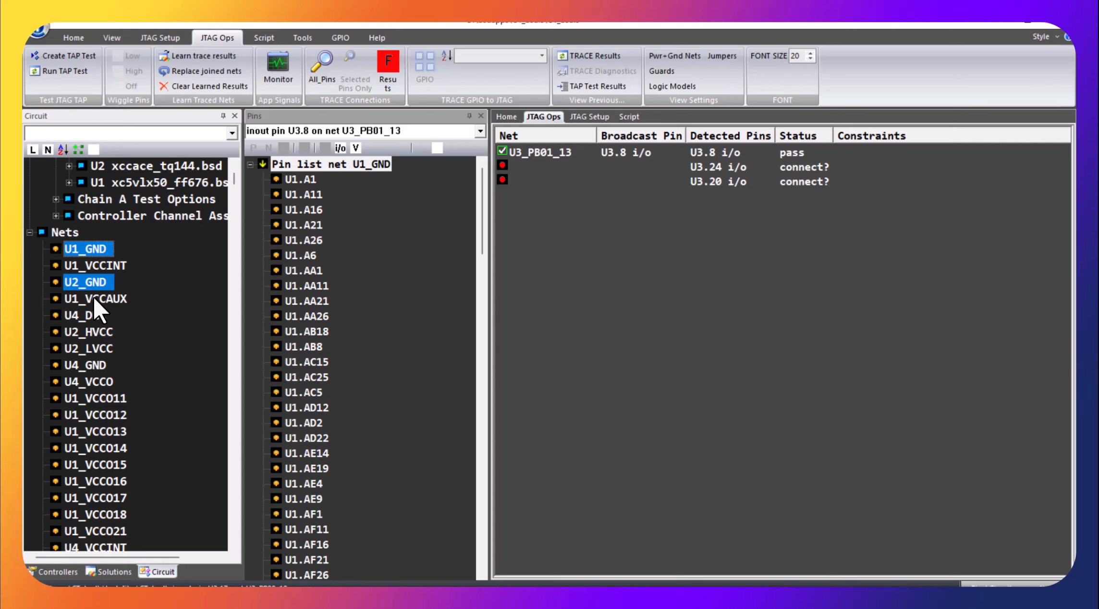
right_click(98, 361)
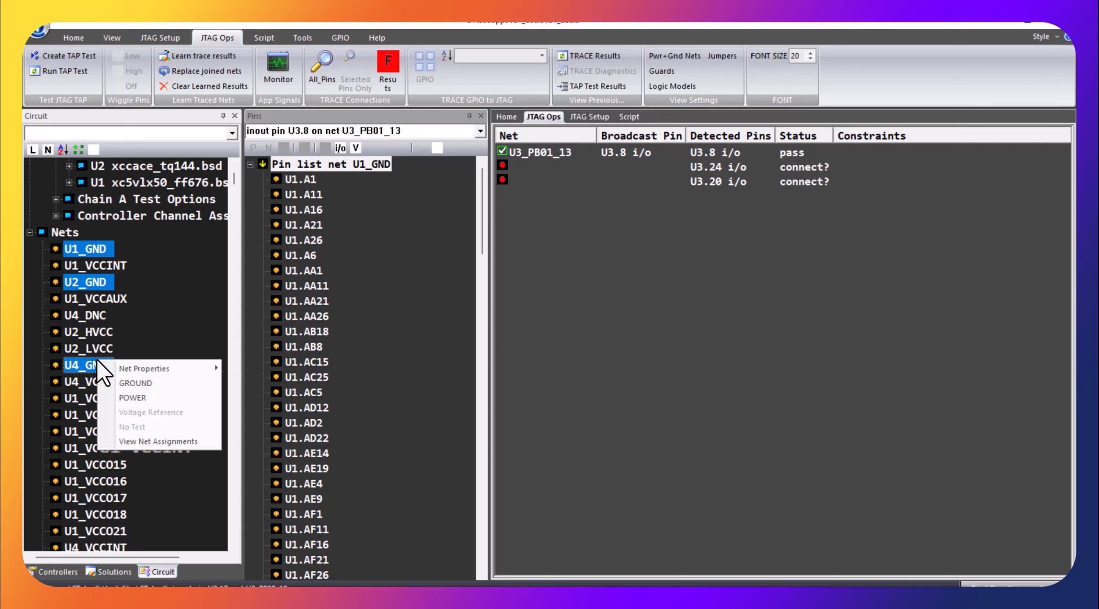
left_click(151, 385)
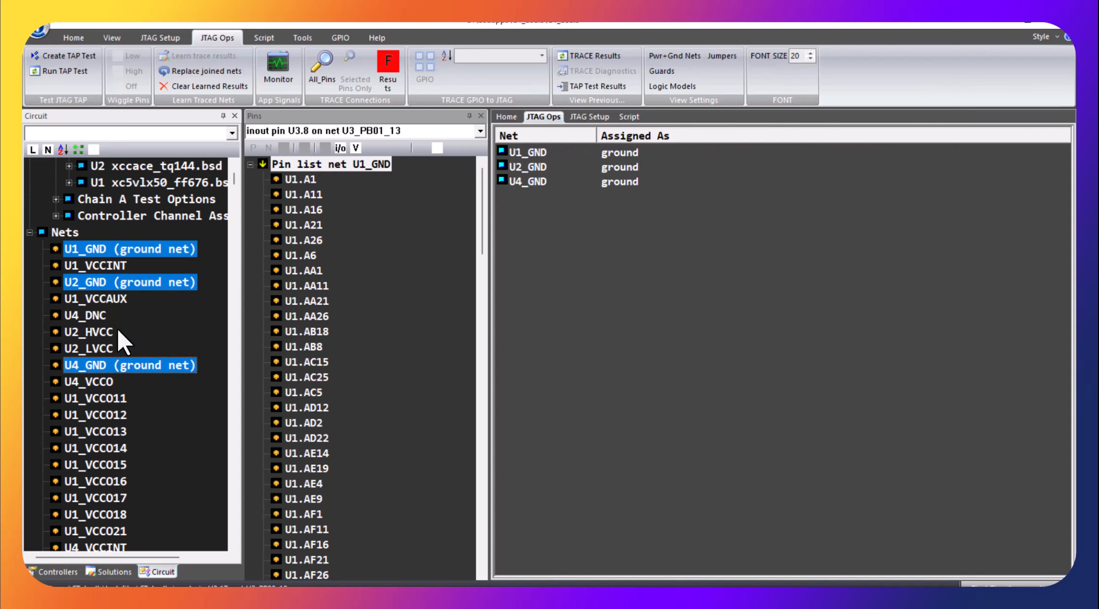
left_click(106, 269, "shift")
left_click(106, 268, "ctrl")
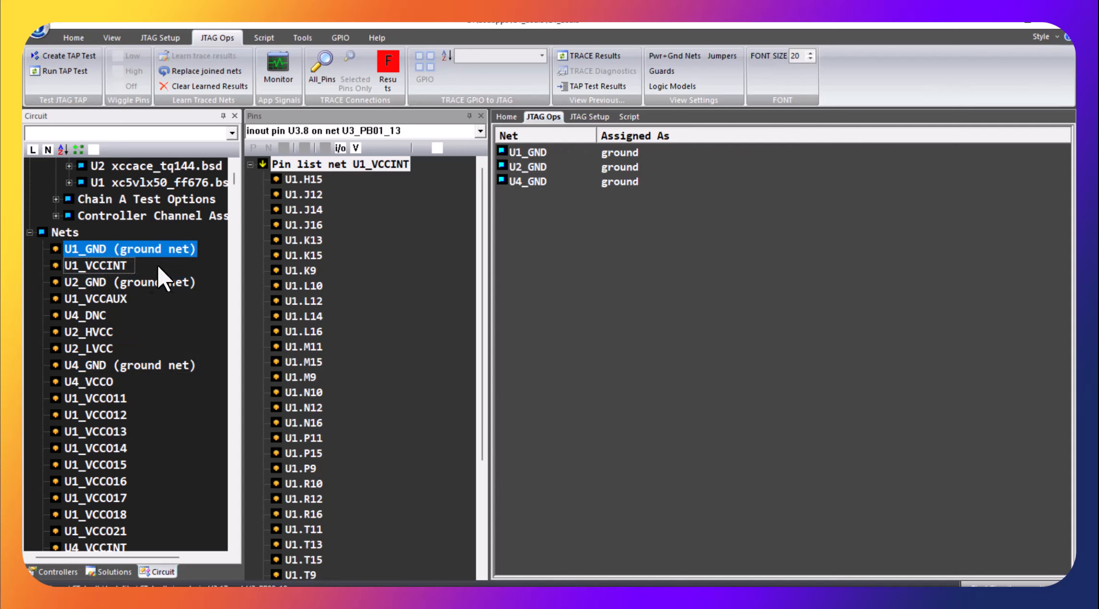
left_click(166, 269)
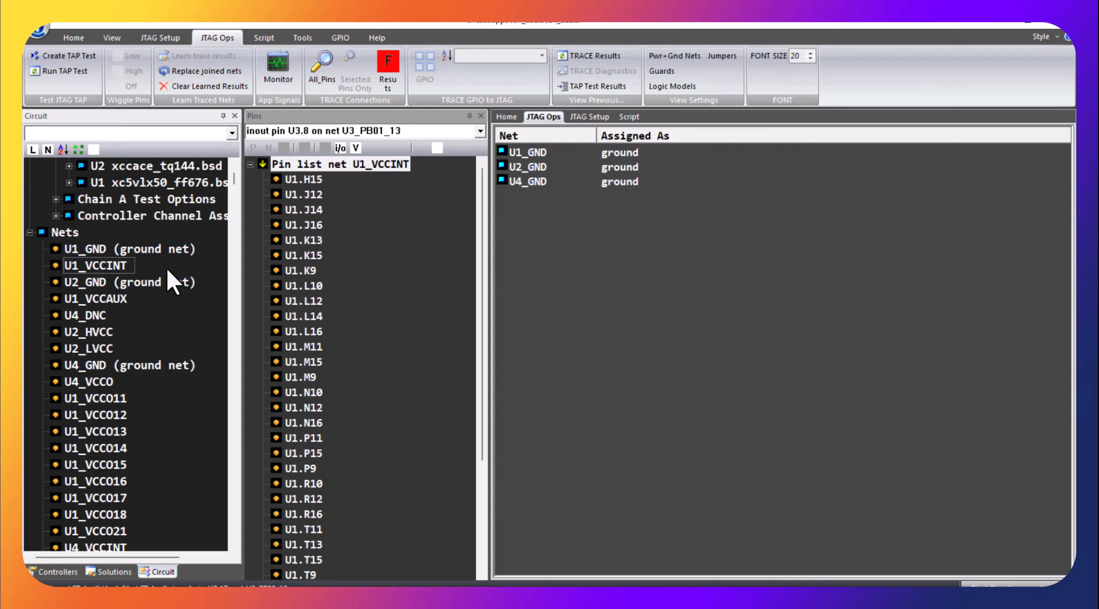
Step: Assign U1_VCCINT, U1_VCCAUX, U2_LVCC, U4_VCCO, U4_VCCINT, U1_VCCO0, U1_VCCO11 through U1_VCCO18 and U1_VCCO21 as power nets
left_click(87, 297)
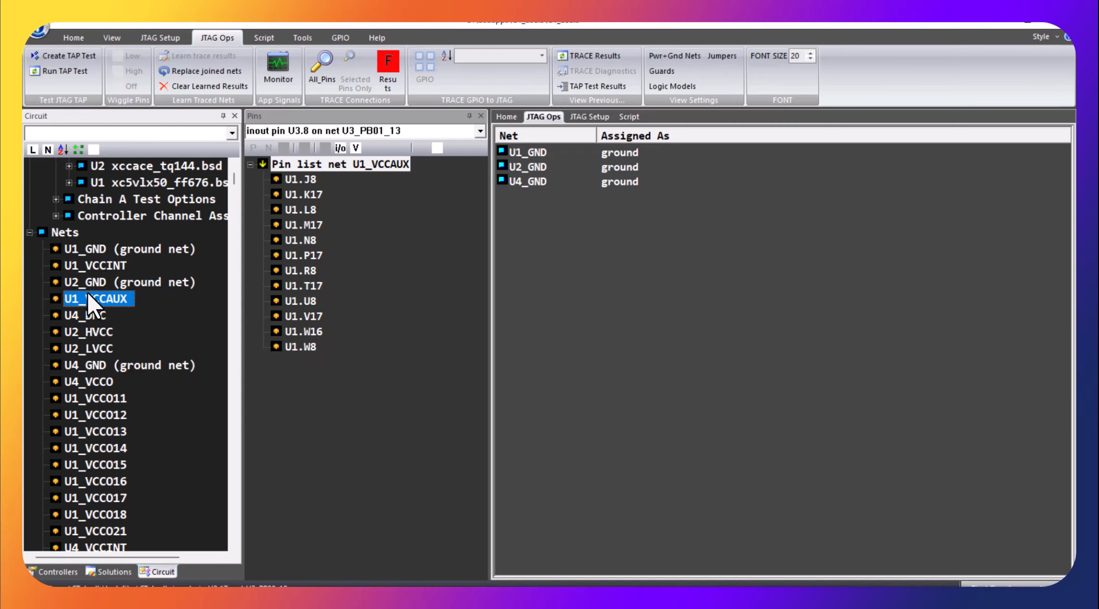
left_click(89, 266, "ctrl")
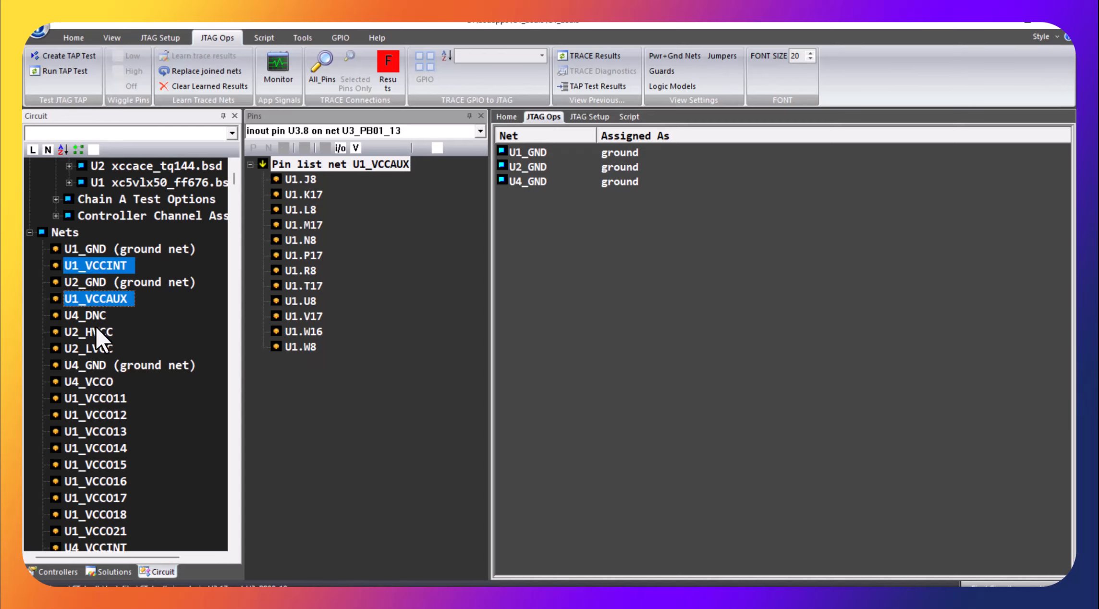
left_click(104, 350, "ctrl")
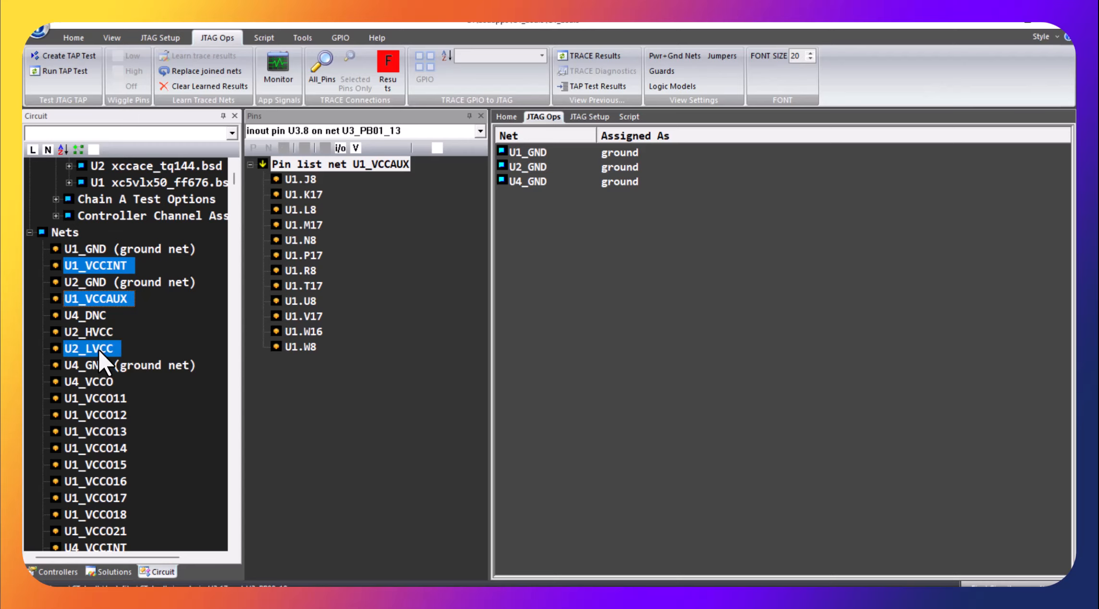
left_click(105, 385, "ctrl")
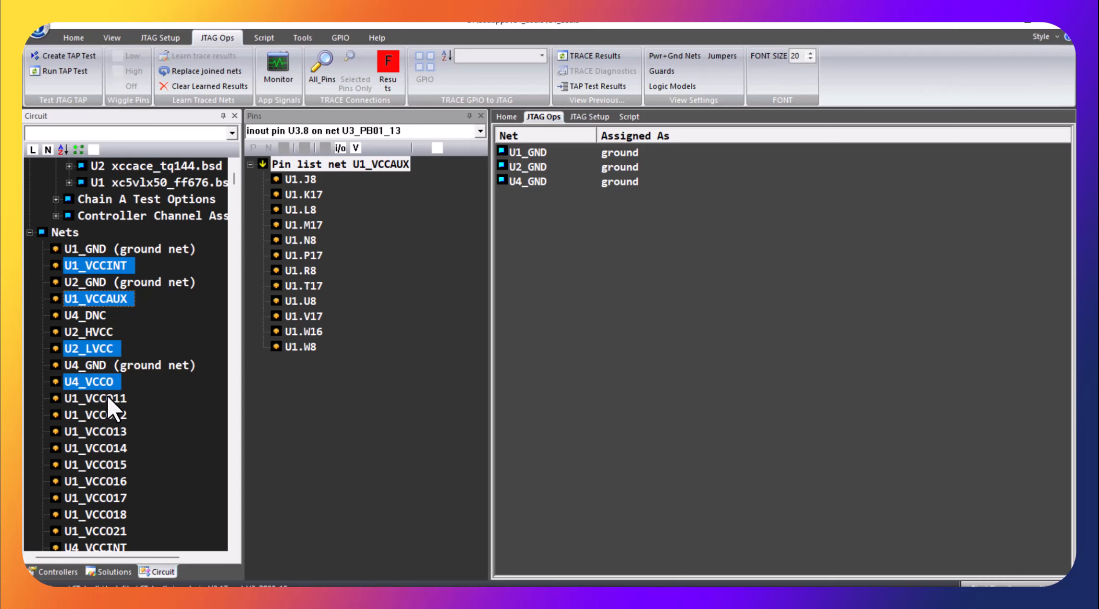
left_click(111, 402, "ctrl")
left_click(120, 415, "ctrl")
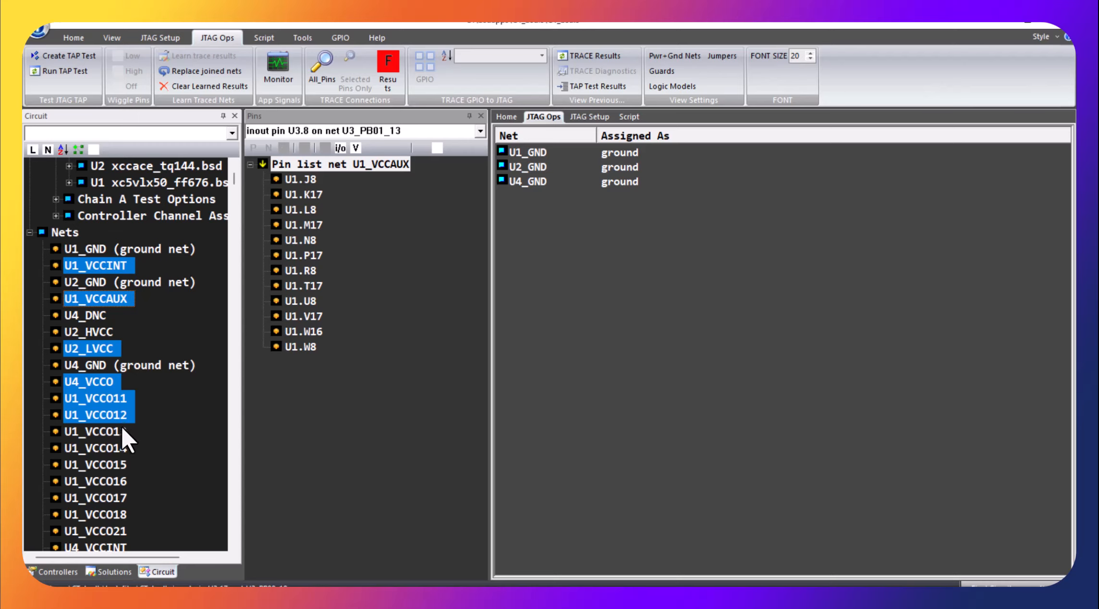
left_click(119, 430, "ctrl")
left_click(115, 448, "ctrl")
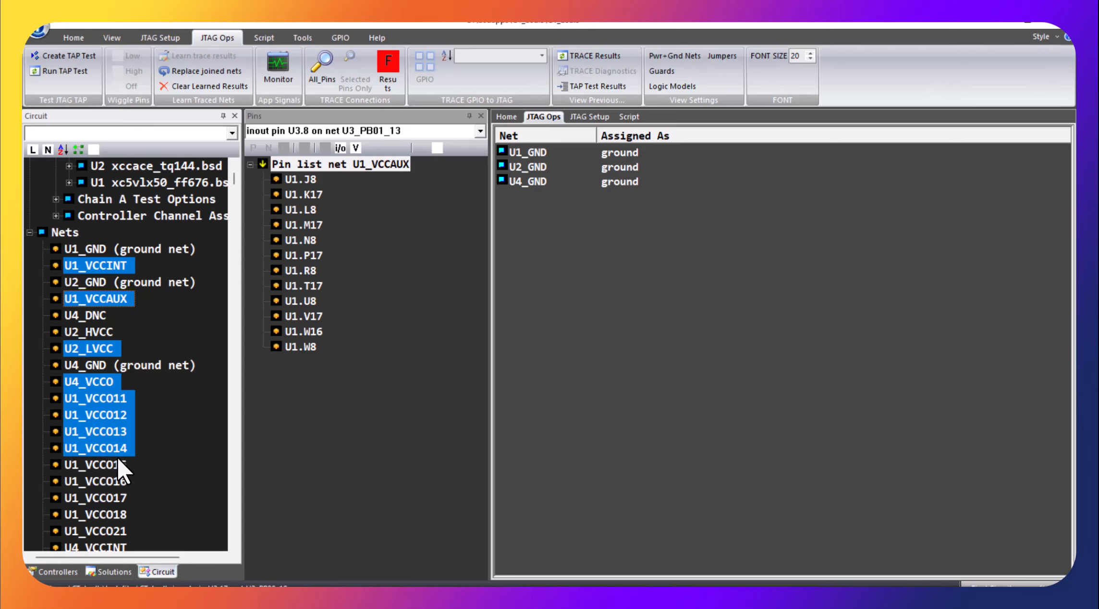
left_click(115, 463, "ctrl")
left_click(111, 478, "ctrl")
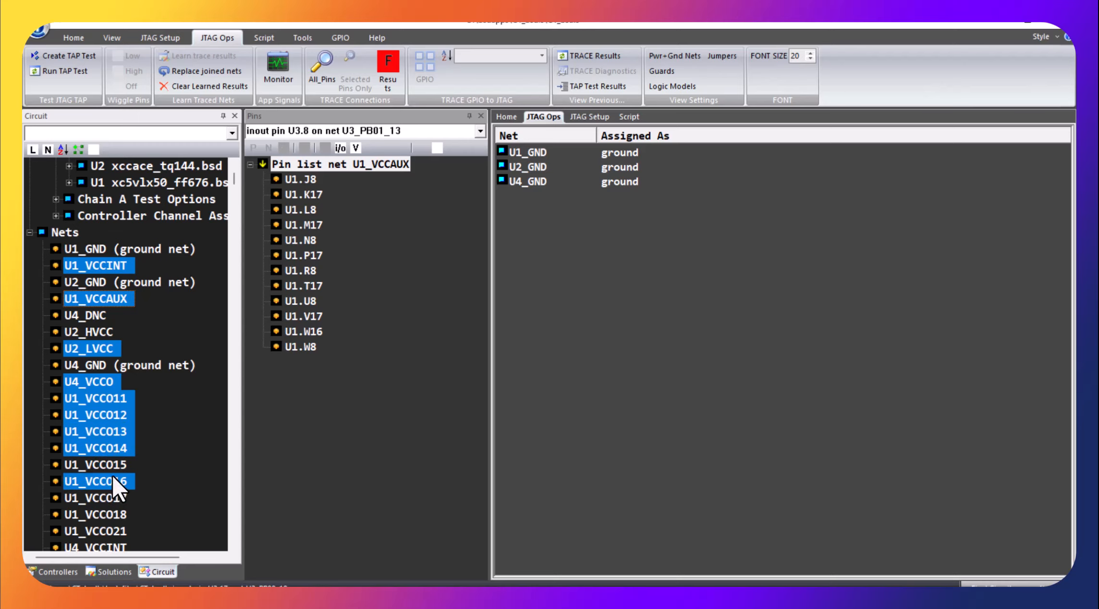
left_click(112, 500, "ctrl")
left_click(99, 513, "ctrl")
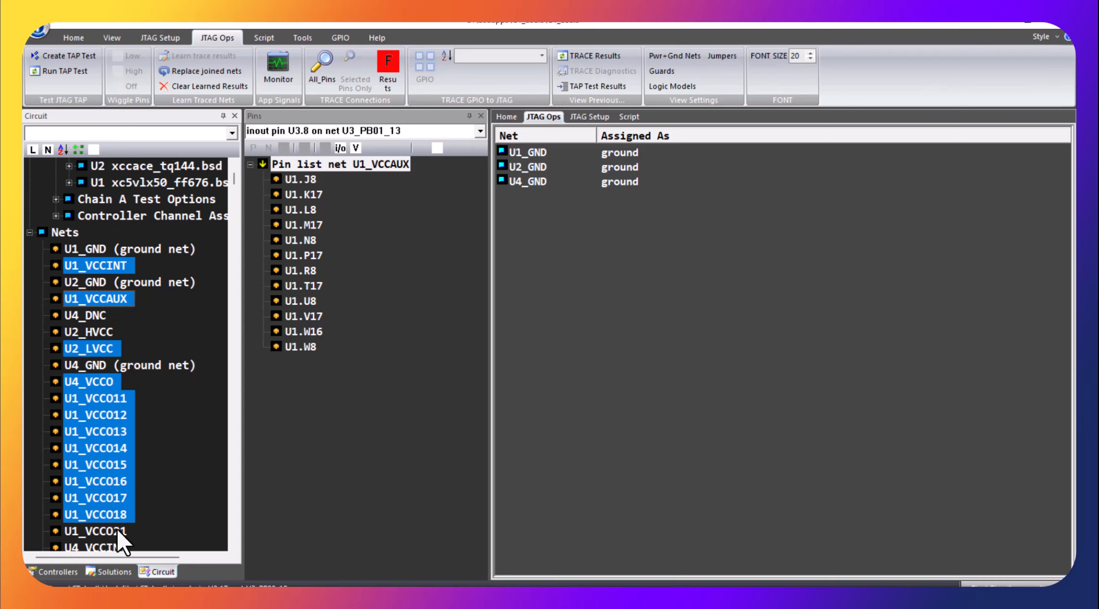
left_click(116, 530, "ctrl")
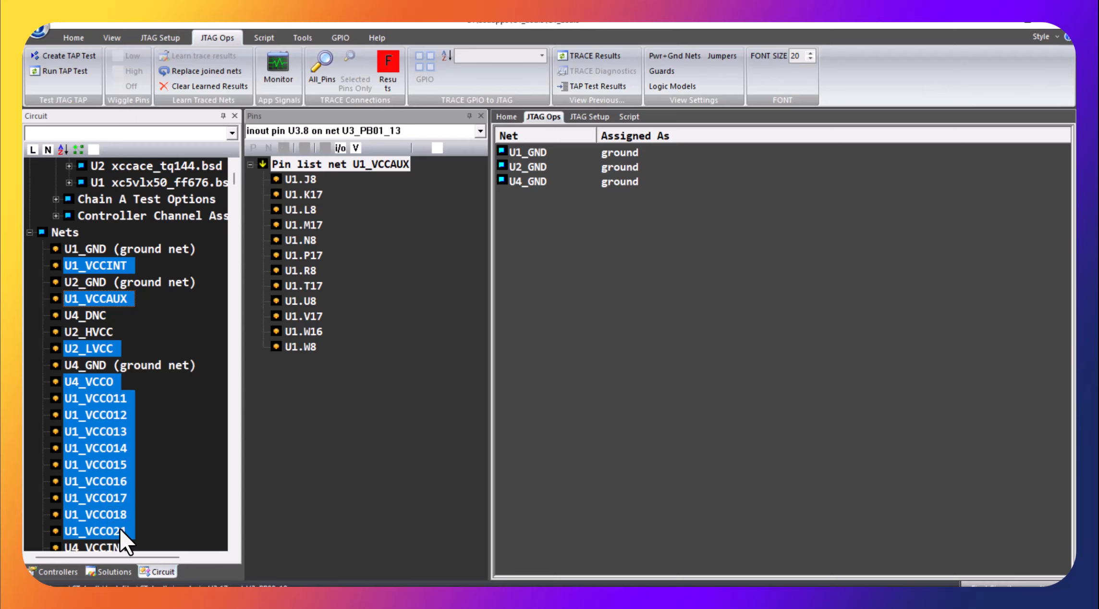
left_click(233, 540)
left_click(234, 541)
left_click(234, 540)
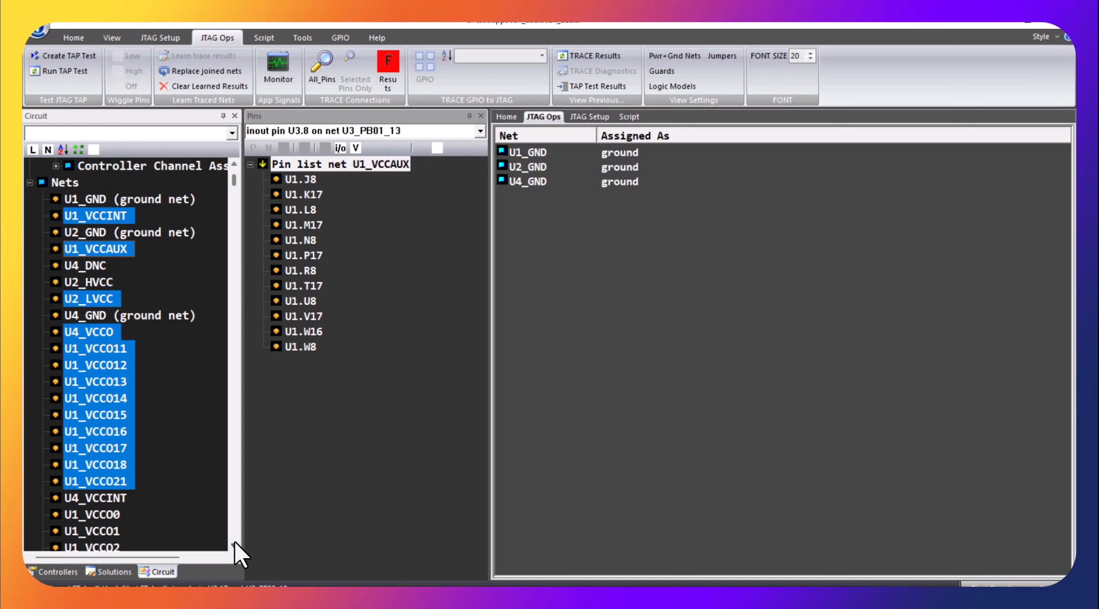
left_click(233, 541)
left_click(112, 482, "ctrl")
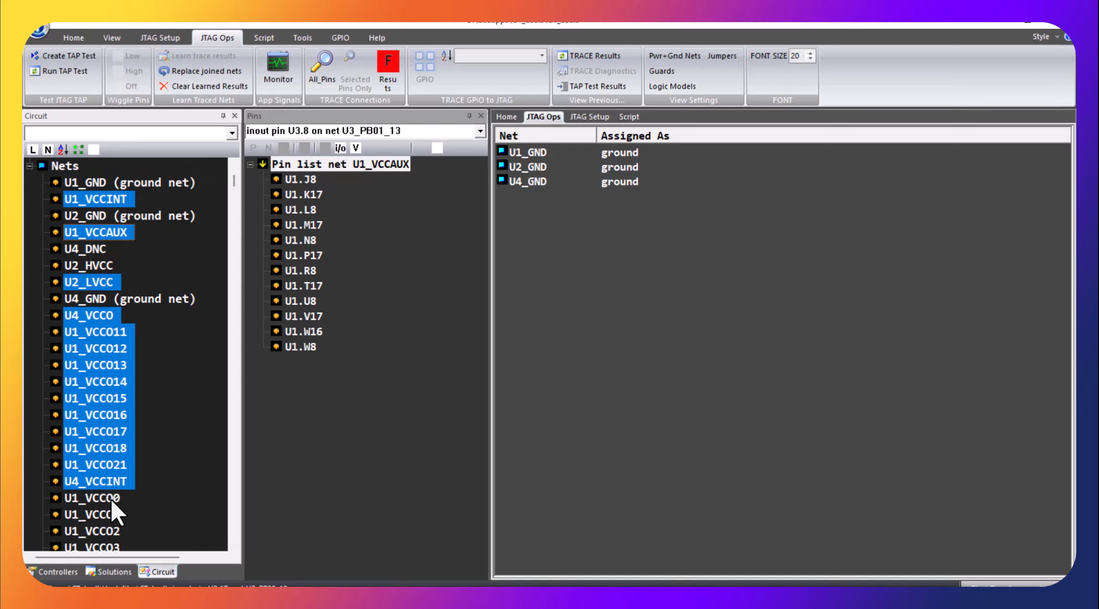
left_click(116, 499, "ctrl")
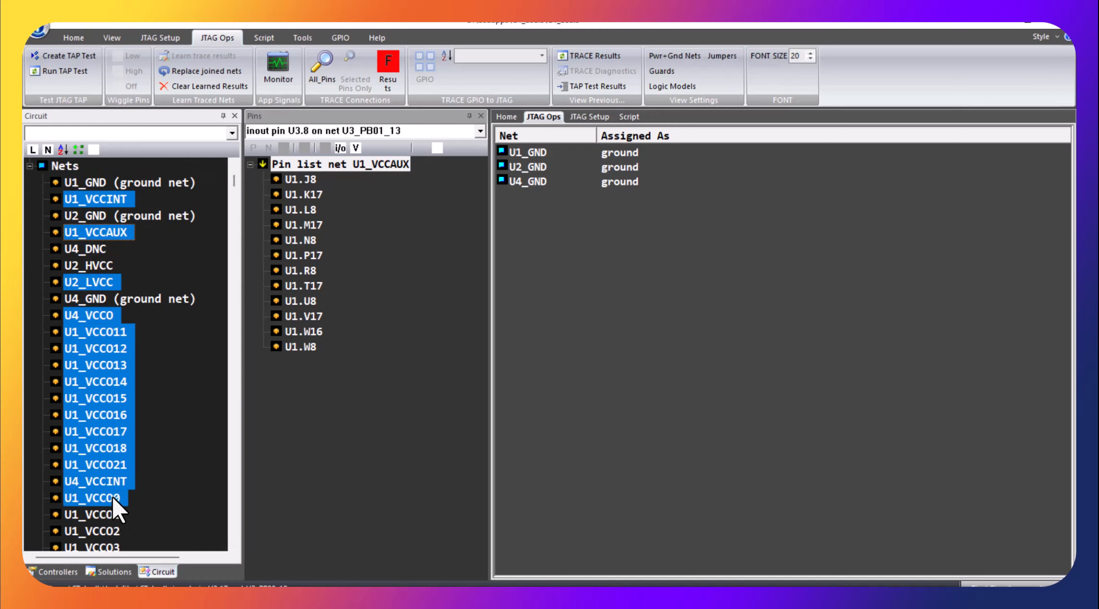
right_click(74, 345)
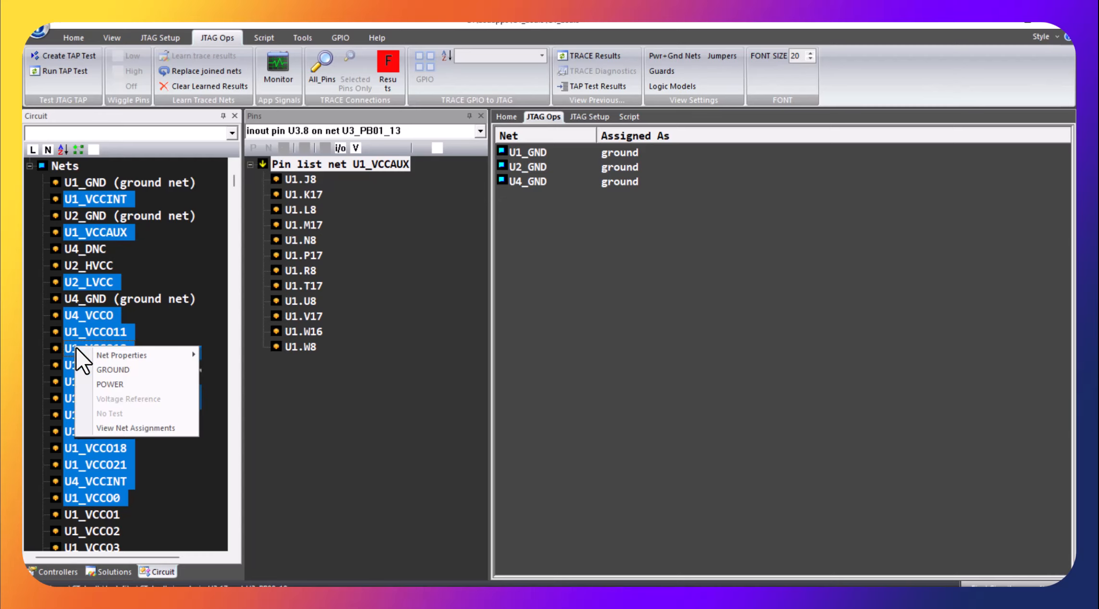
left_click(100, 385)
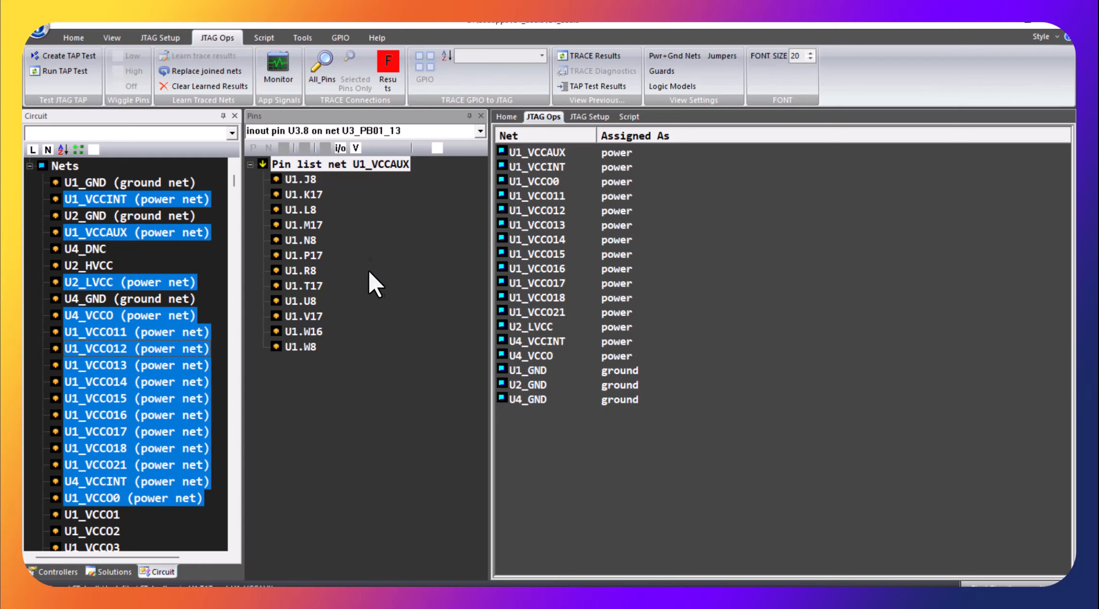
Step: Trace the connections of all pins and drive pin U1.R1 high and low to check its suggested connection to U1.P1
left_click(320, 67)
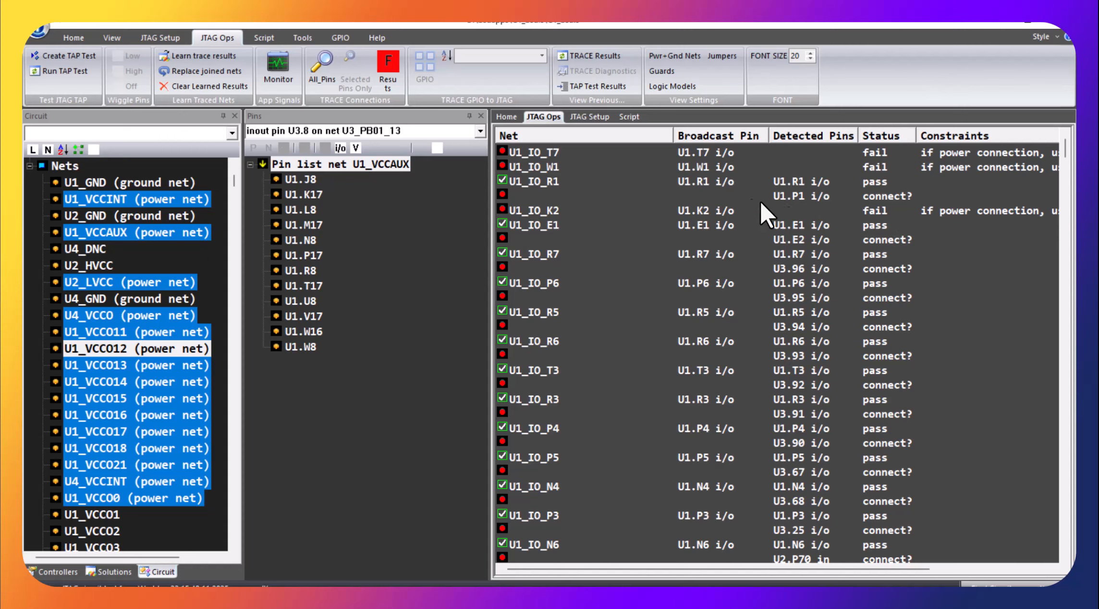
left_click(704, 181)
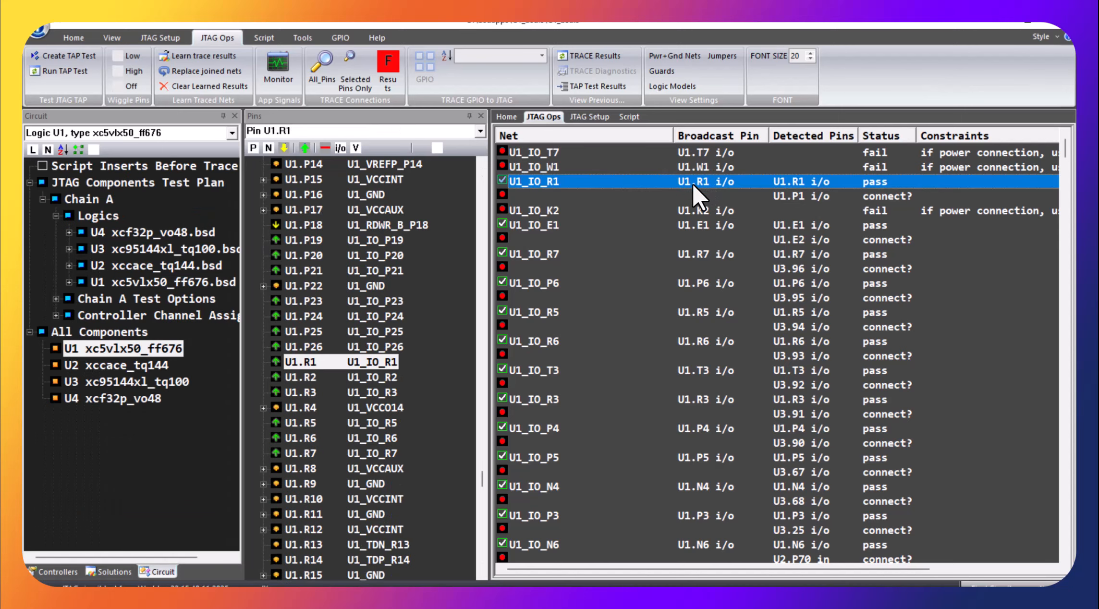
left_click(303, 144)
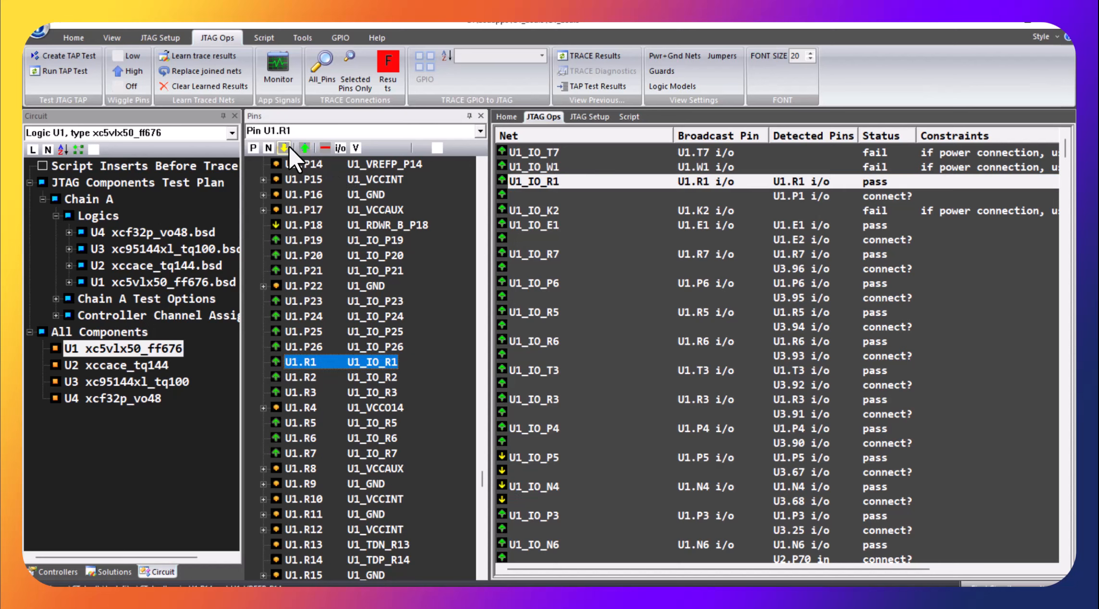
left_click(287, 148)
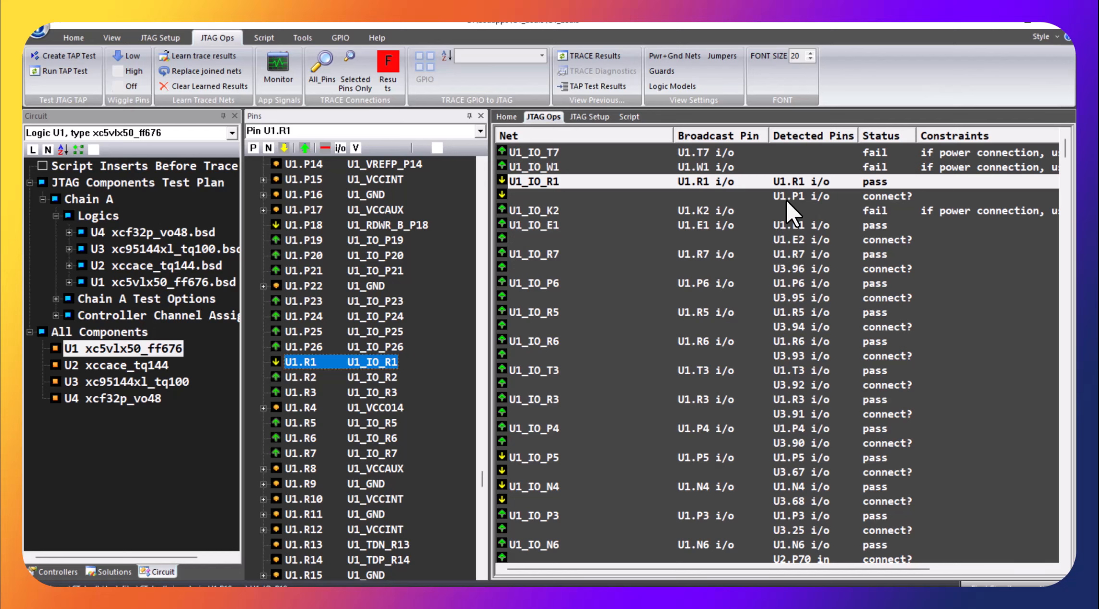
right_click(873, 198)
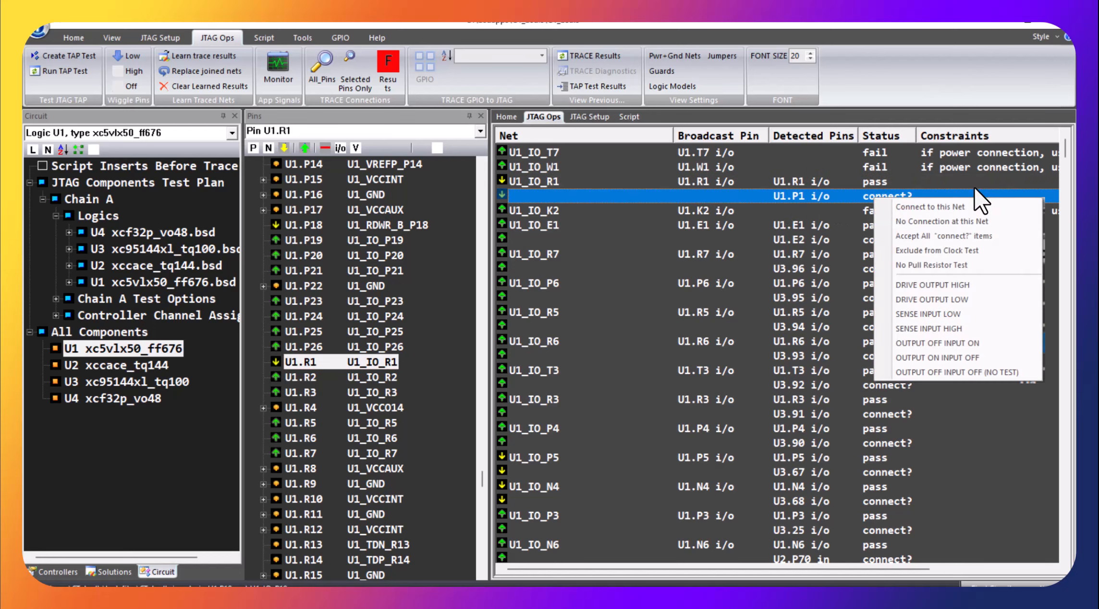
left_click(966, 82)
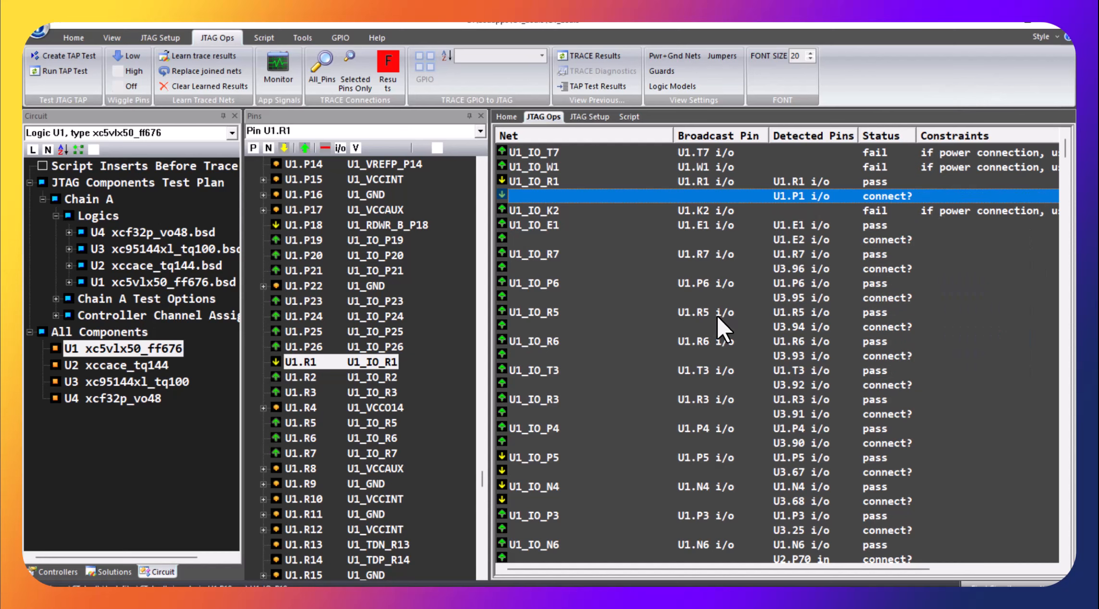
Step: Learn the results of a fresh trace of all pins and verify them with another full trace
left_click(312, 72)
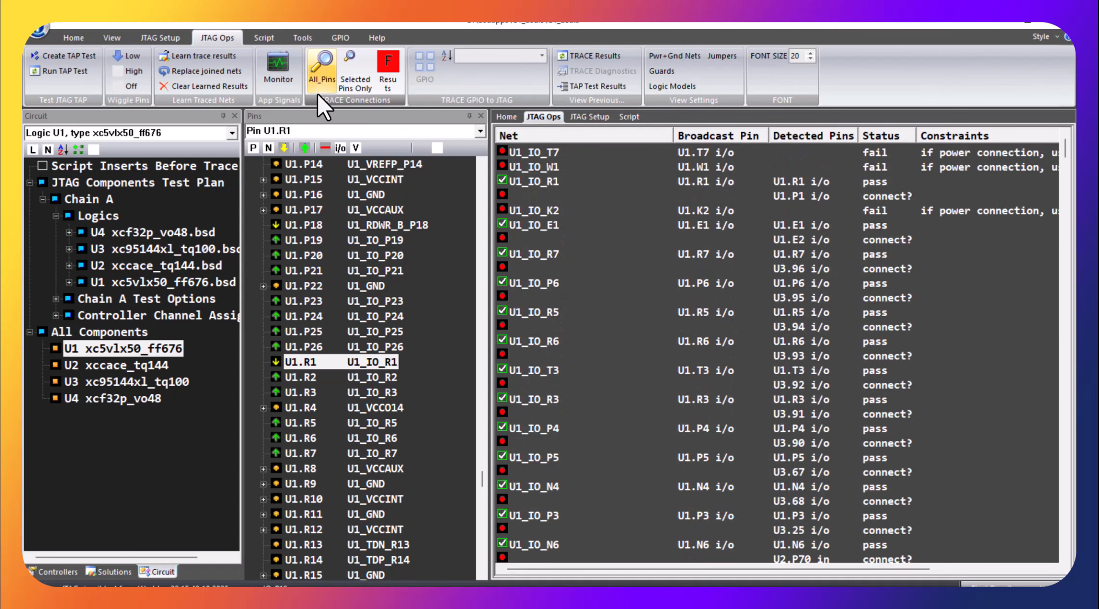
left_click(217, 55)
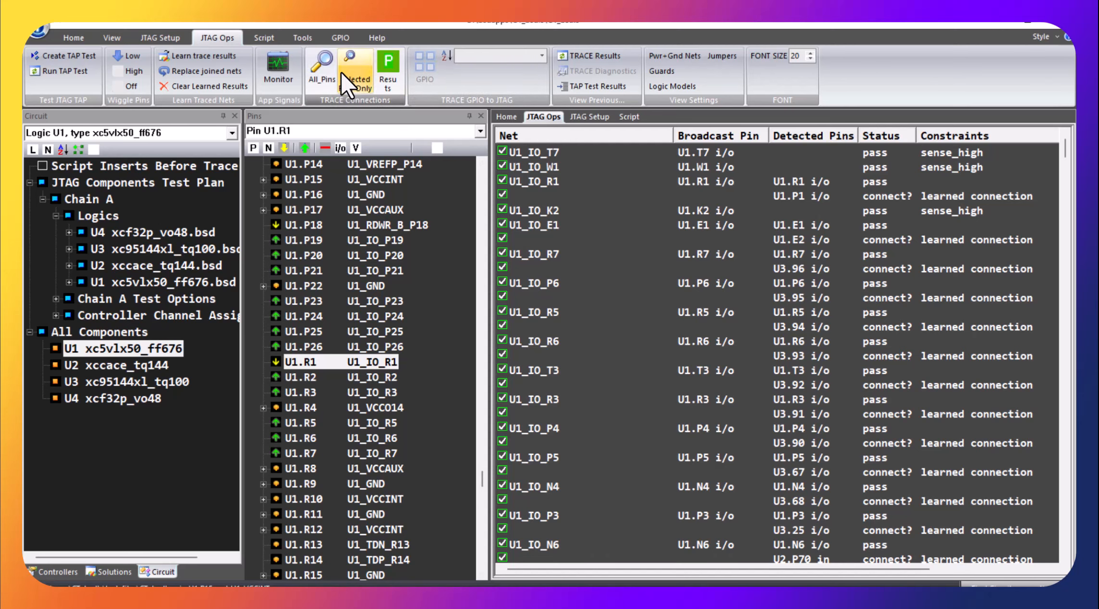
left_click(323, 70)
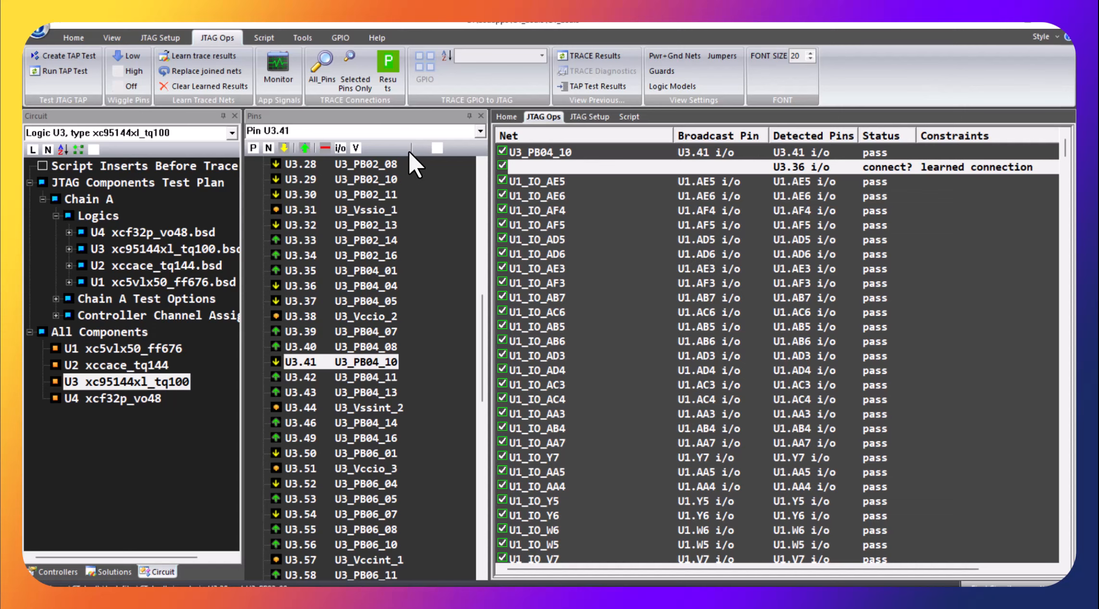
Step: Trace all pins once more against the learned results and view the pin constraint options for pin U3.36 (net U3_PB04_04)
left_click(322, 70)
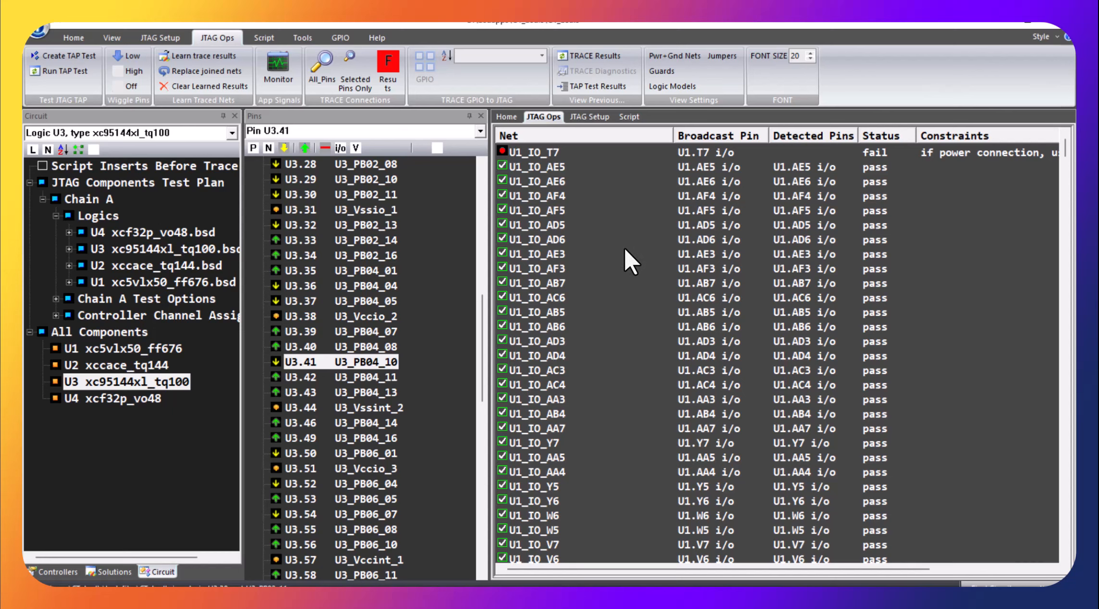
left_click(301, 286)
right_click(300, 286)
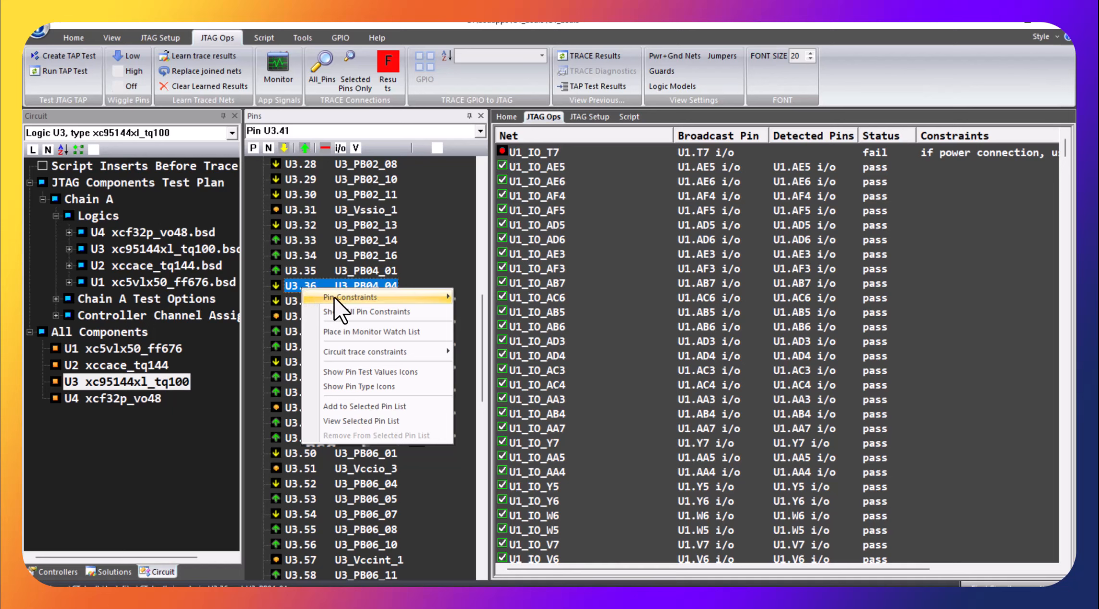
mouse_move(337, 299)
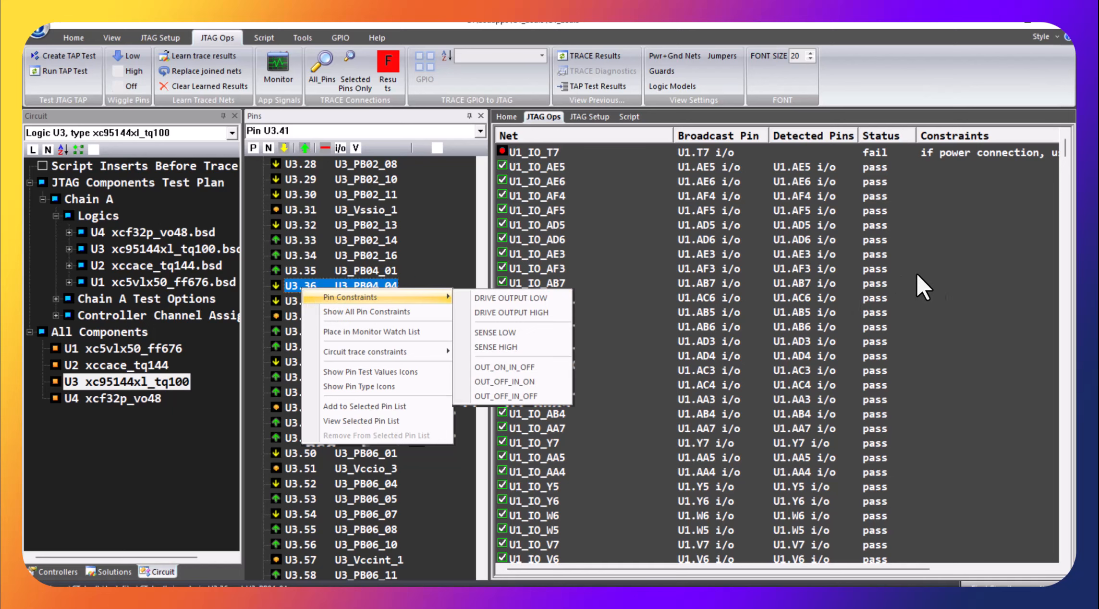
left_click(943, 269)
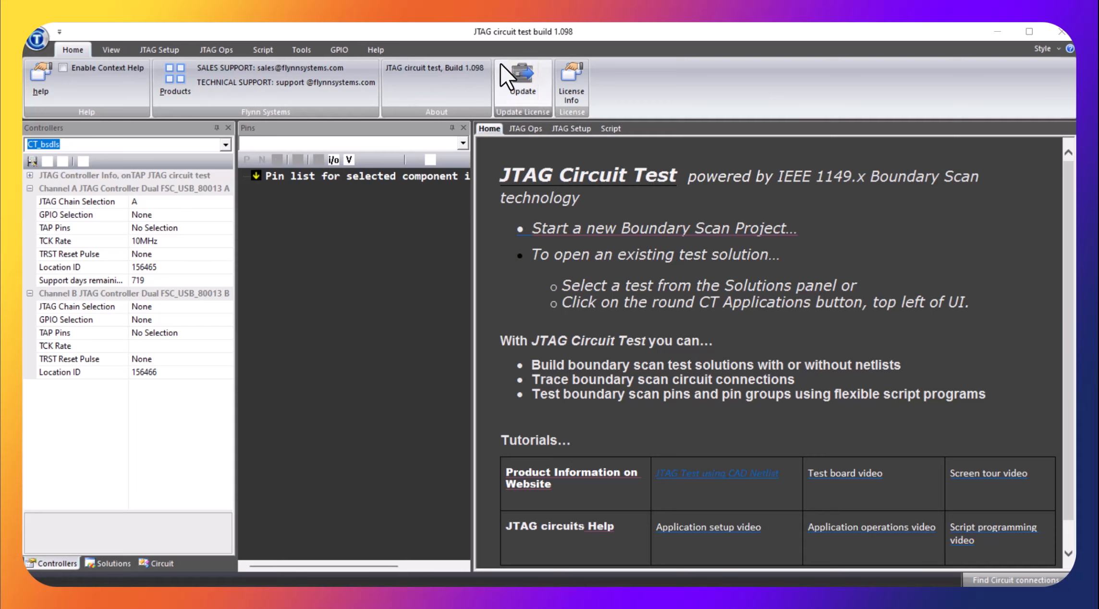
Step: Switch to the image viewer showing the board photo ml501 pcb.png
key("alt+Tab")
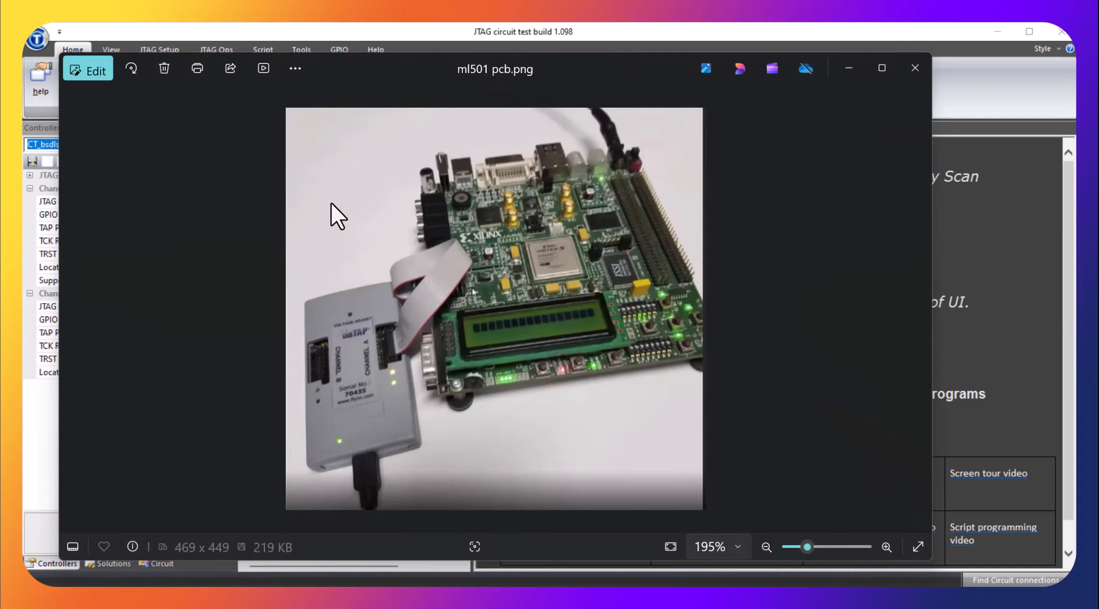
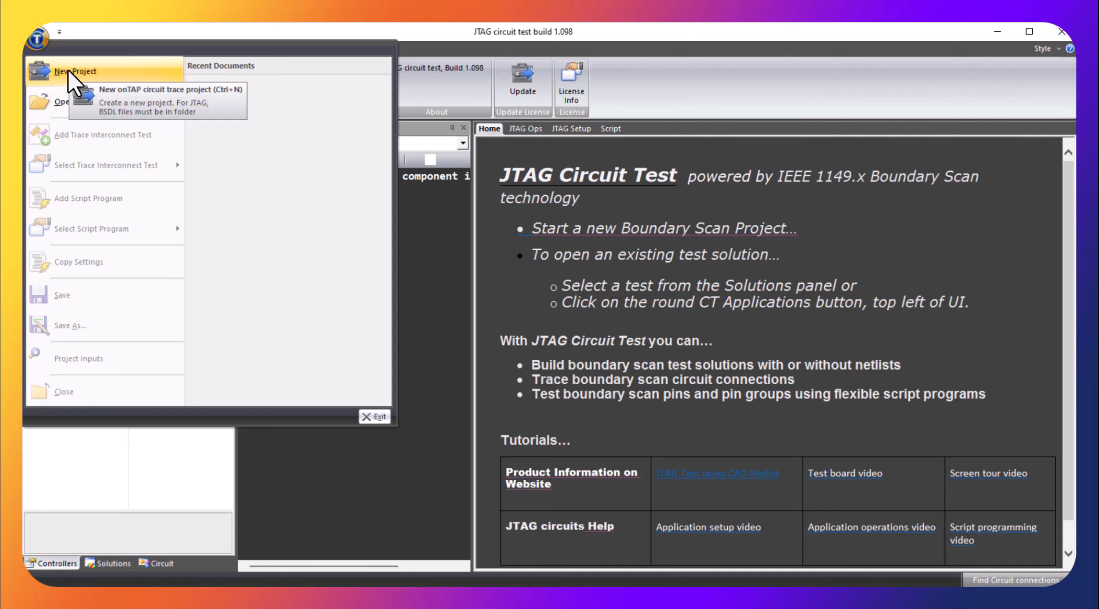
Step: Create a new project from the folder D:\bsdapps\CT_bsdls without a netlist, erasing the existing CT_bsdls.xnf translation
left_click(68, 69)
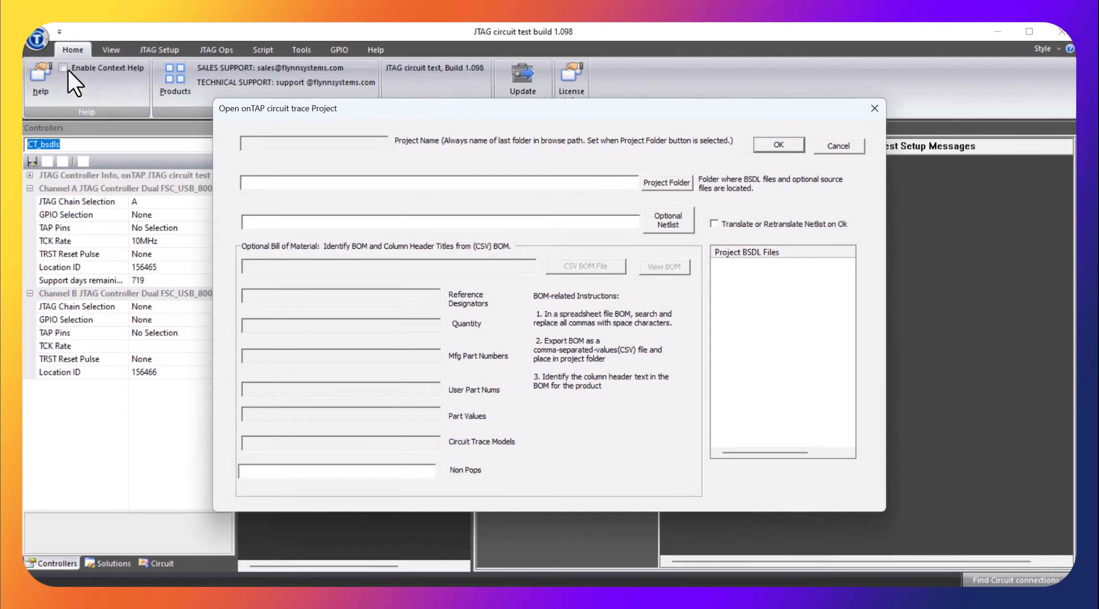
left_click(673, 182)
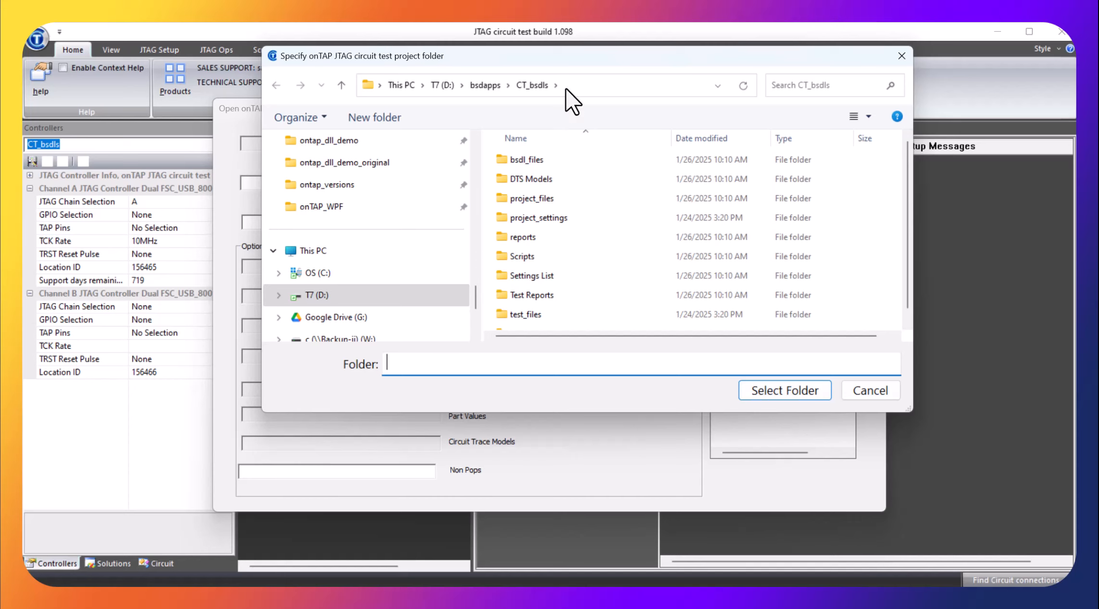
left_click(786, 393)
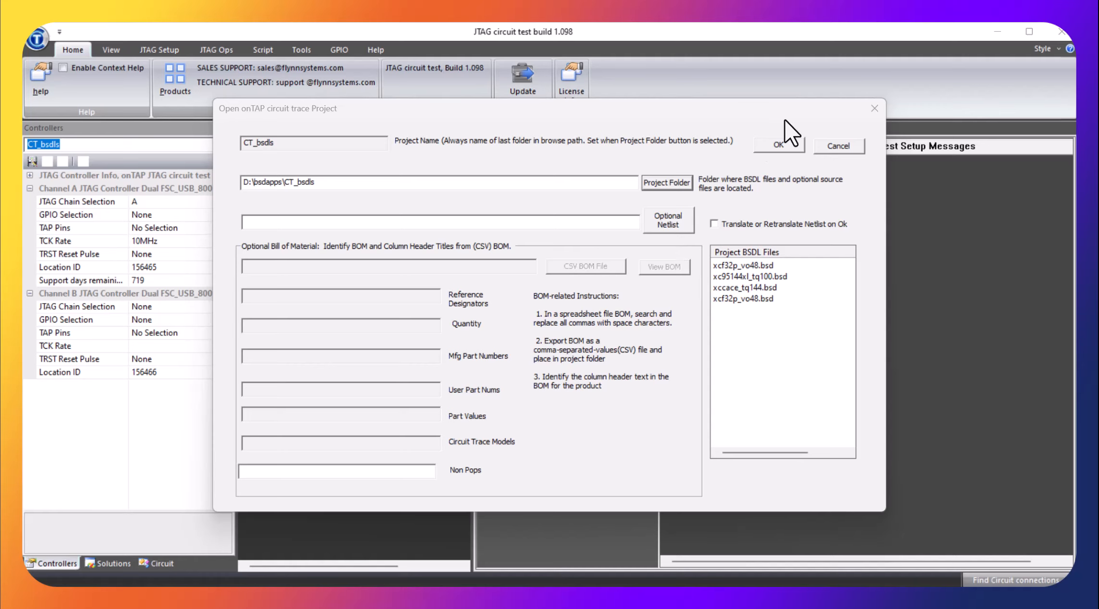
left_click(791, 148)
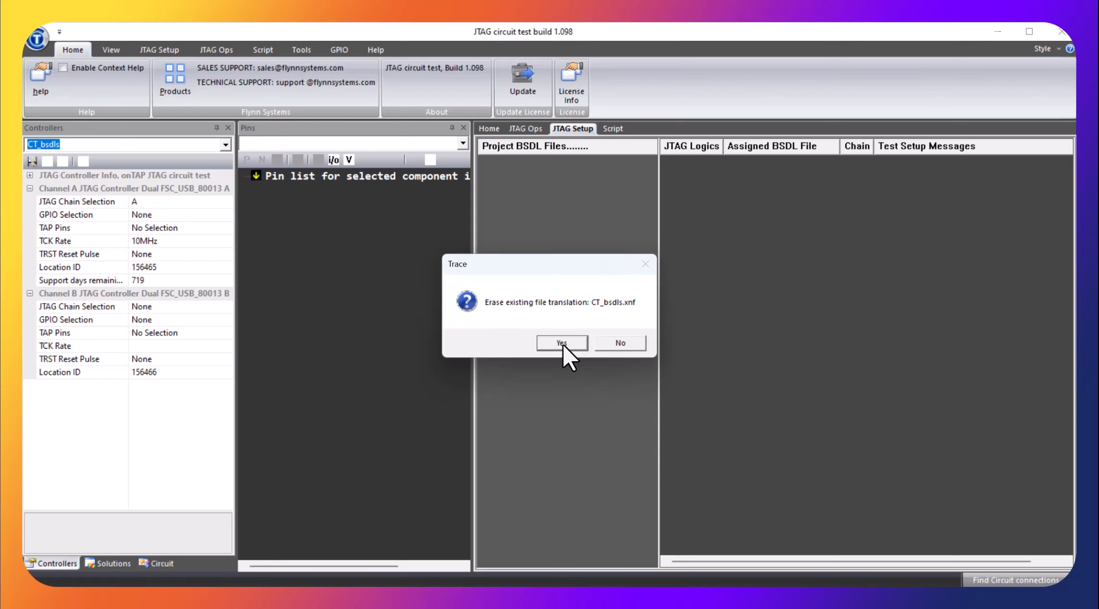
left_click(561, 343)
left_click(561, 342)
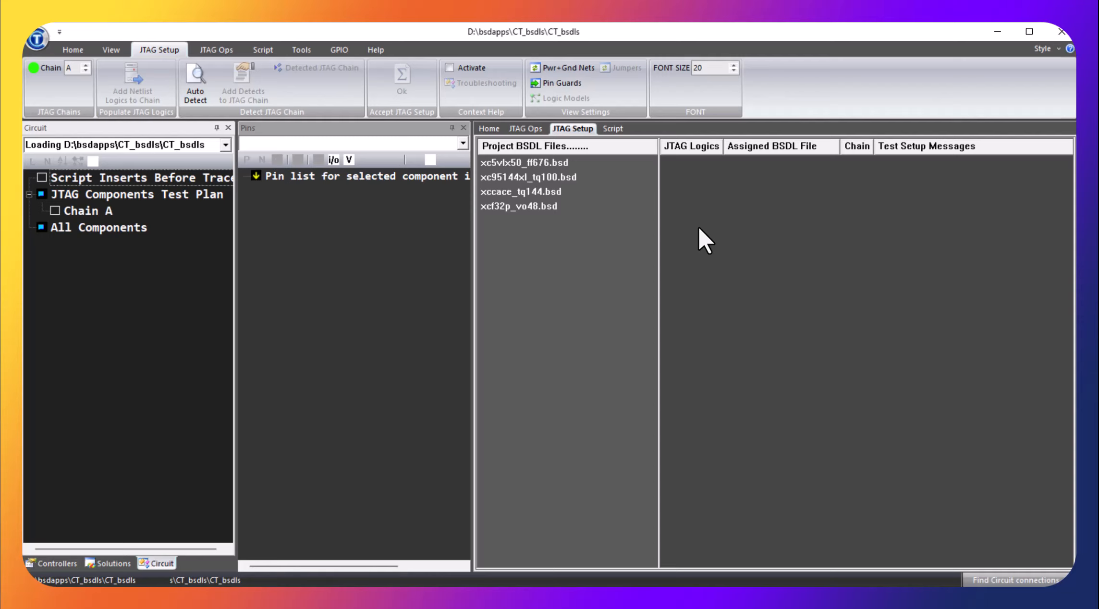
Step: Auto-detect the JTAG devices on chain A and add the detected BSDL files to the chain
left_click(200, 85)
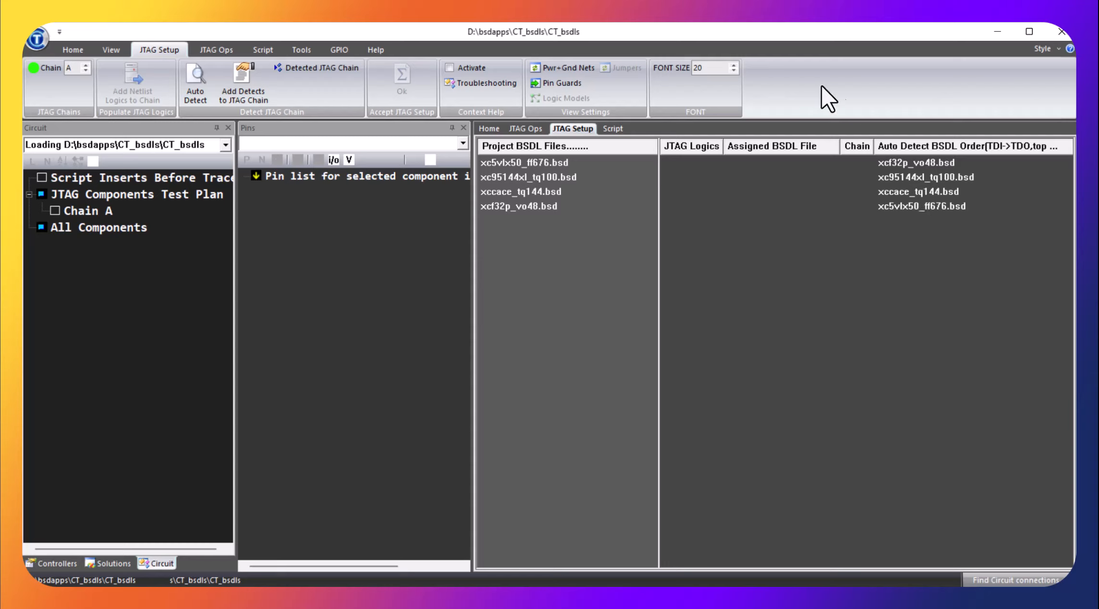
left_click(244, 80)
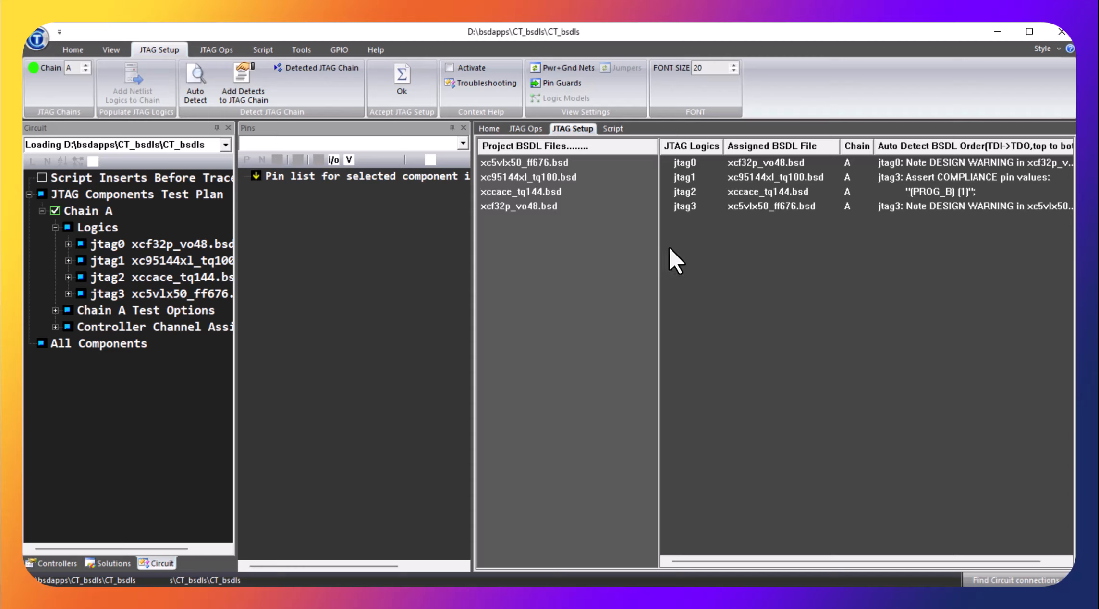
Step: Rename the JTAG logic for xcf32p_vo48.bsd as U4 and the one for xc95144xl_tq100.bsd as U3
left_click(689, 163)
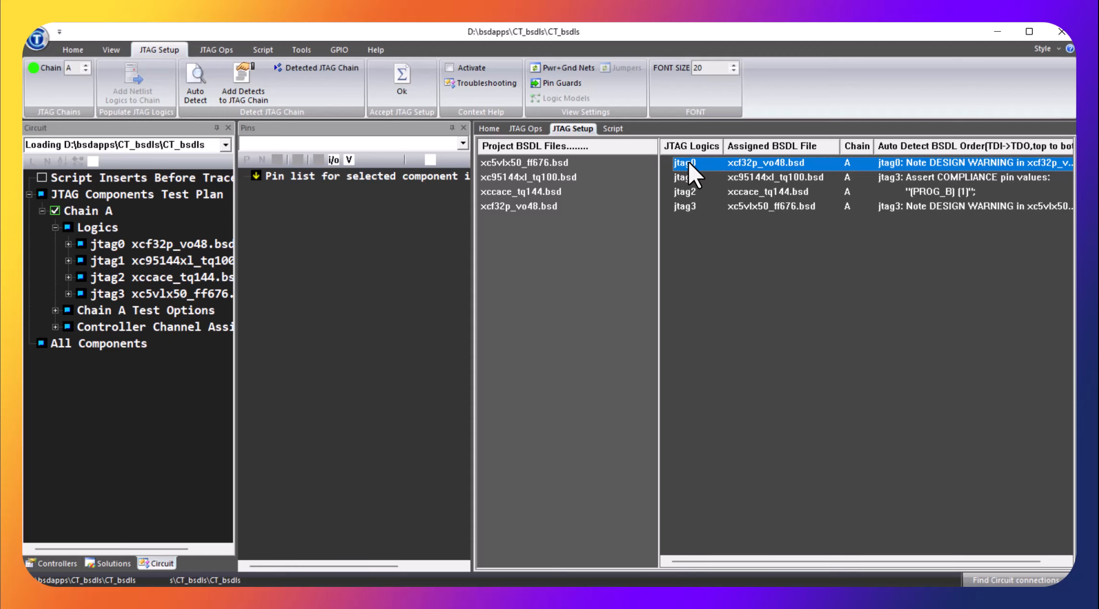
left_click(688, 160)
type("U")
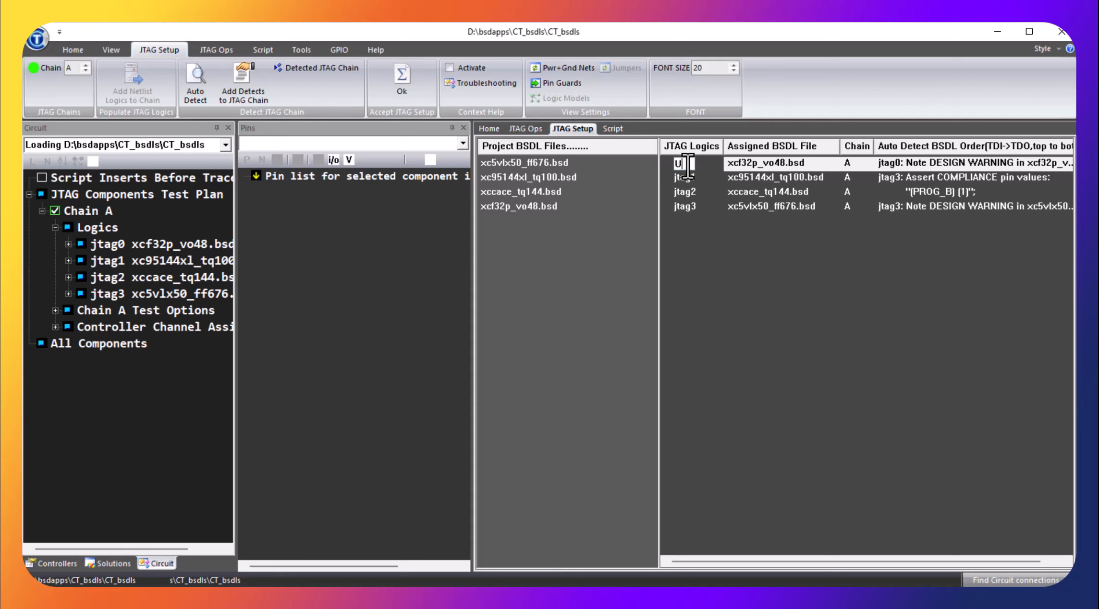
type("4")
key("Return")
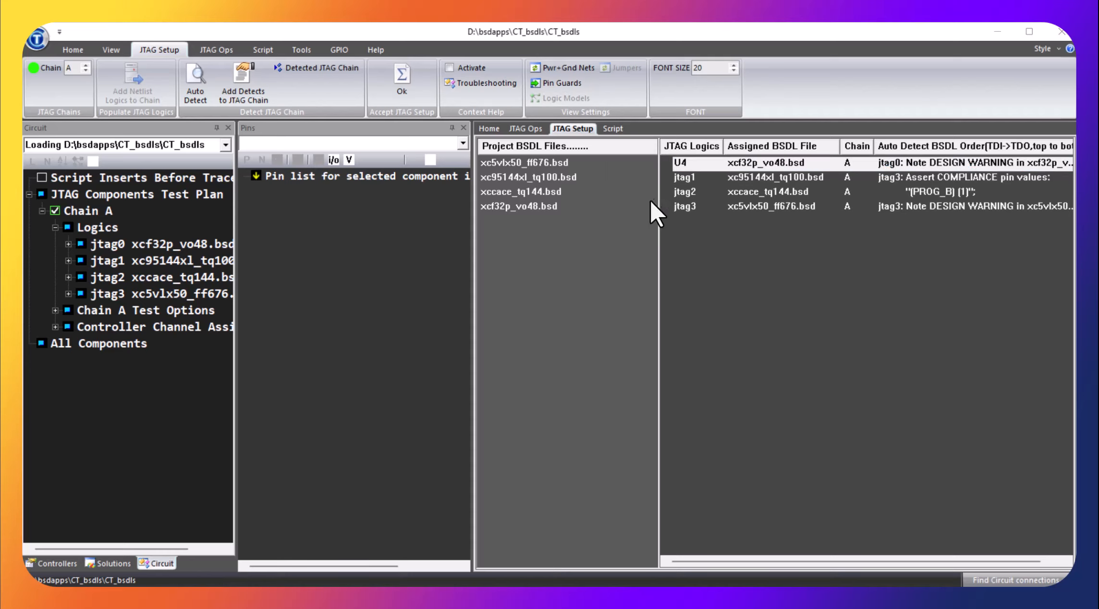
left_click(682, 179)
left_click(685, 179)
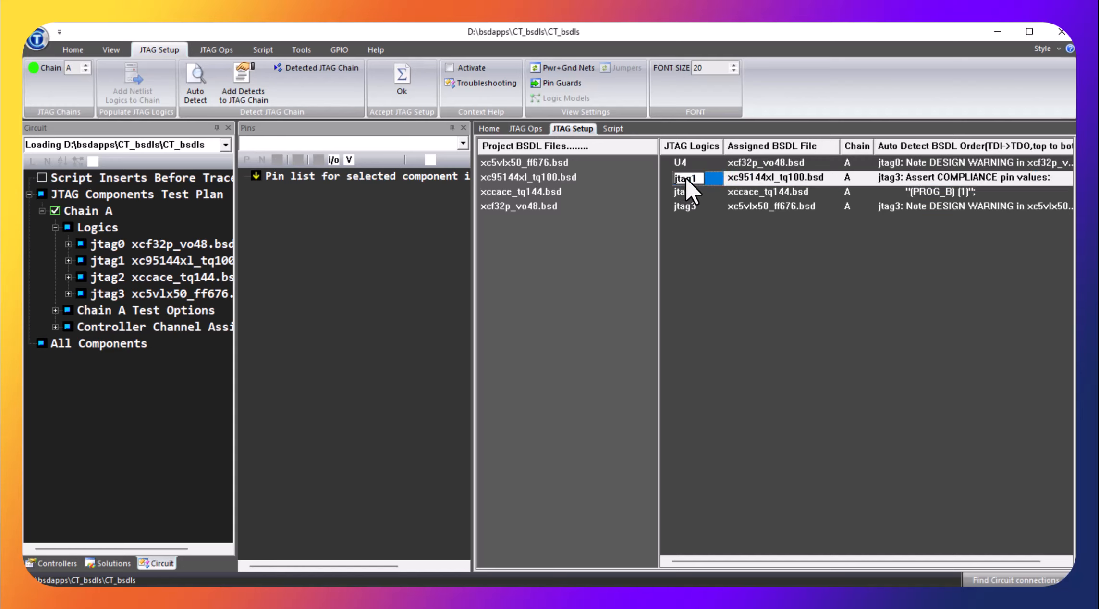
type("U3")
key("Return")
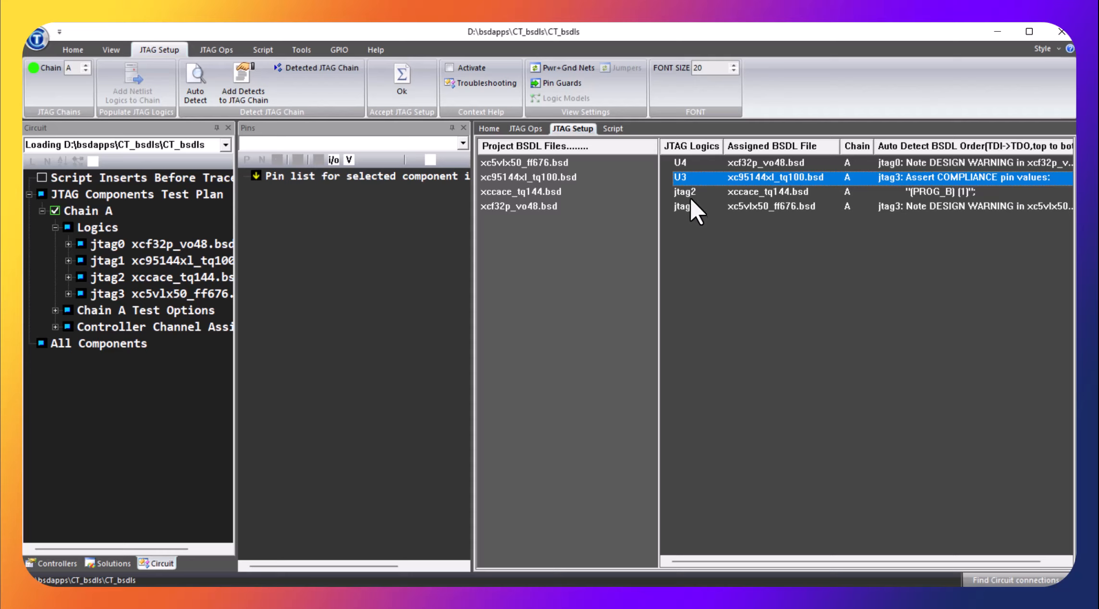
Step: Rename the xccace_tq144.bsd logic as U2 and the xc5vlx50_ff676.bsd logic as U1, and accept the JTAG setup
left_click(687, 192)
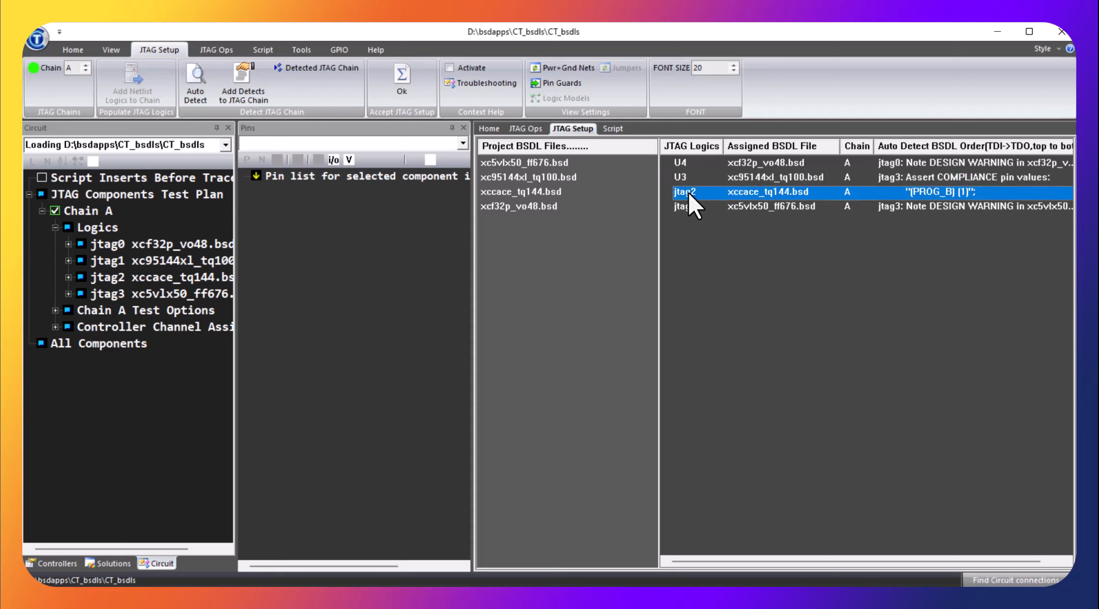
left_click(687, 191)
type("U")
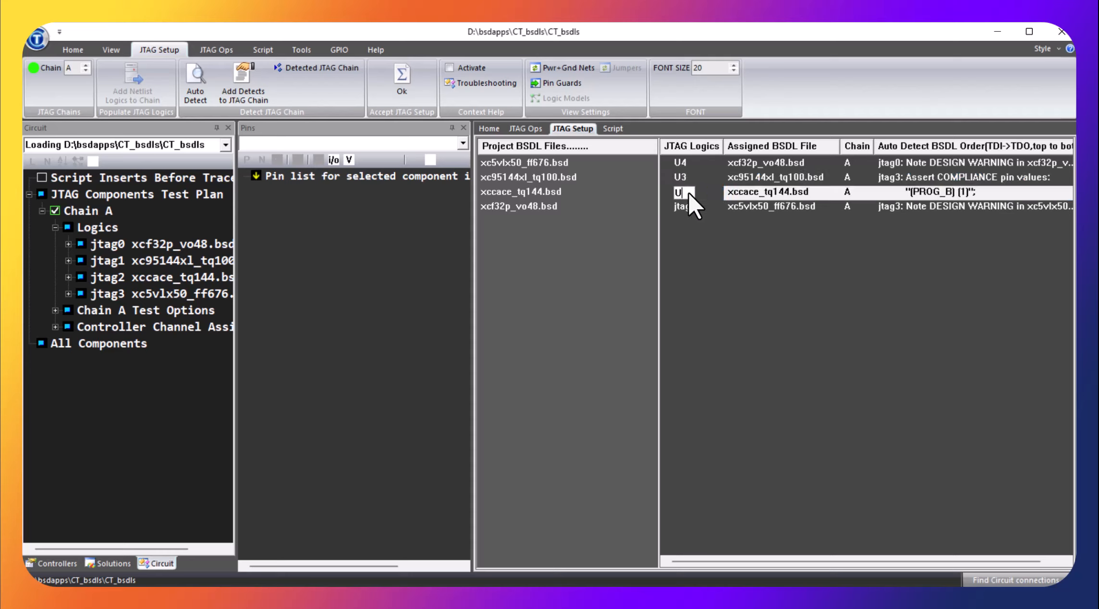
type("2")
key("Return")
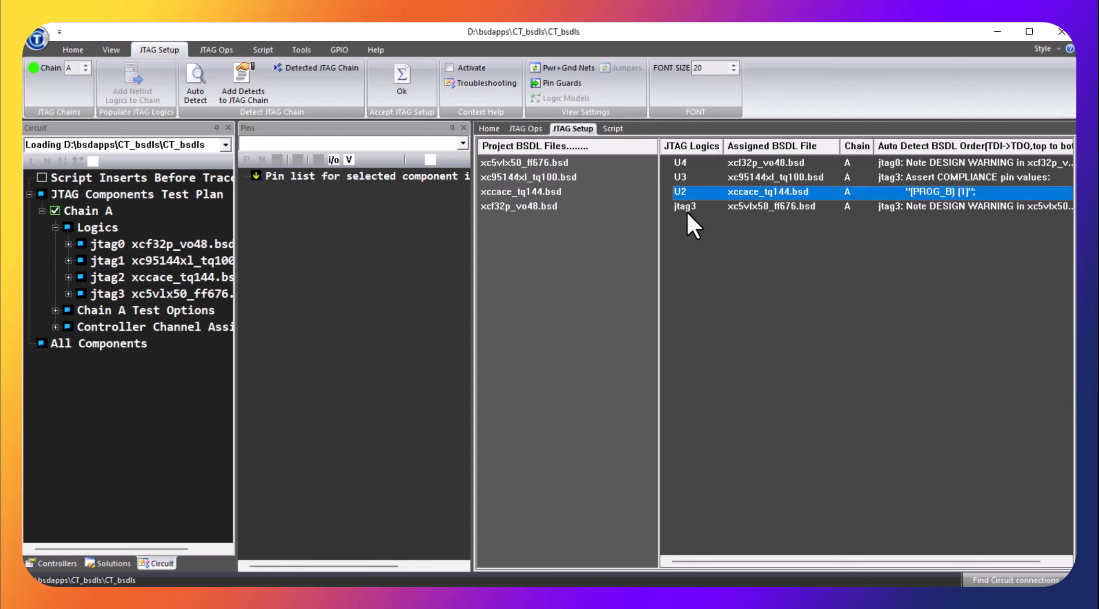
left_click(685, 208)
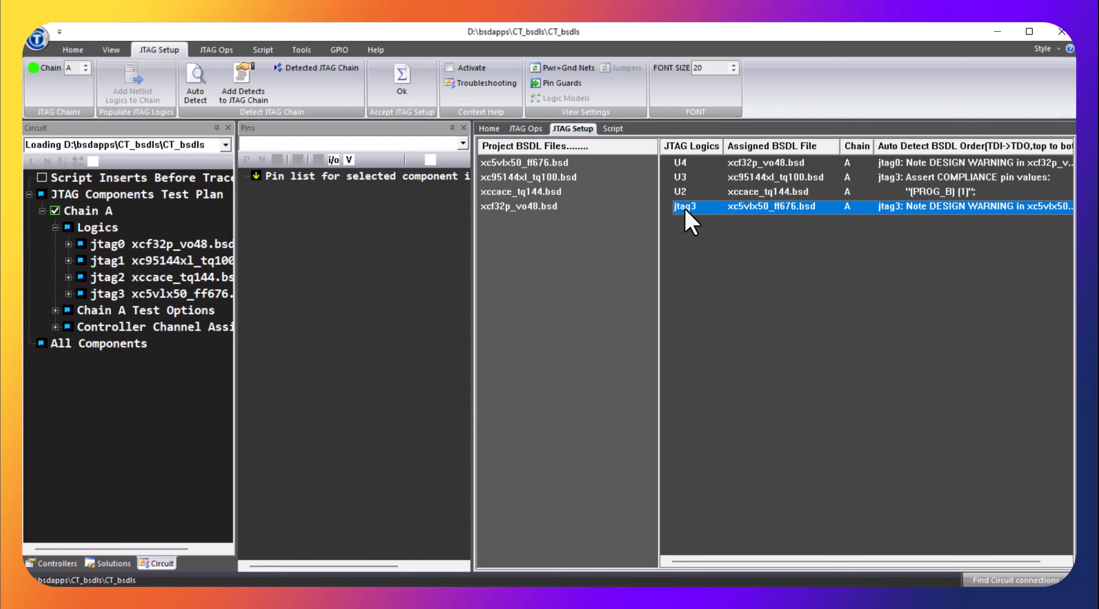
left_click(685, 207)
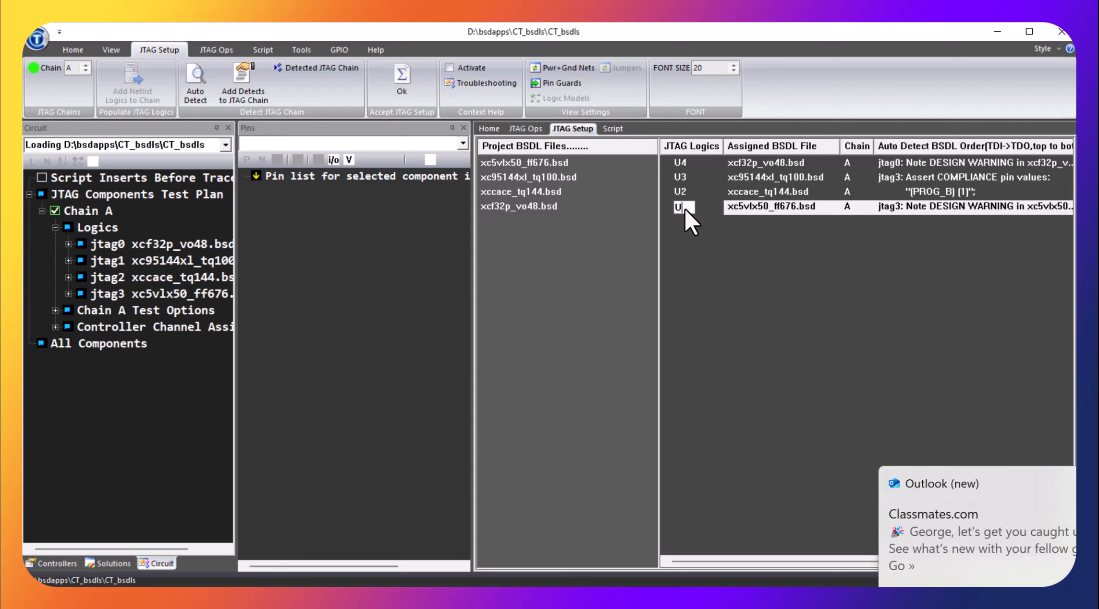
key("Return")
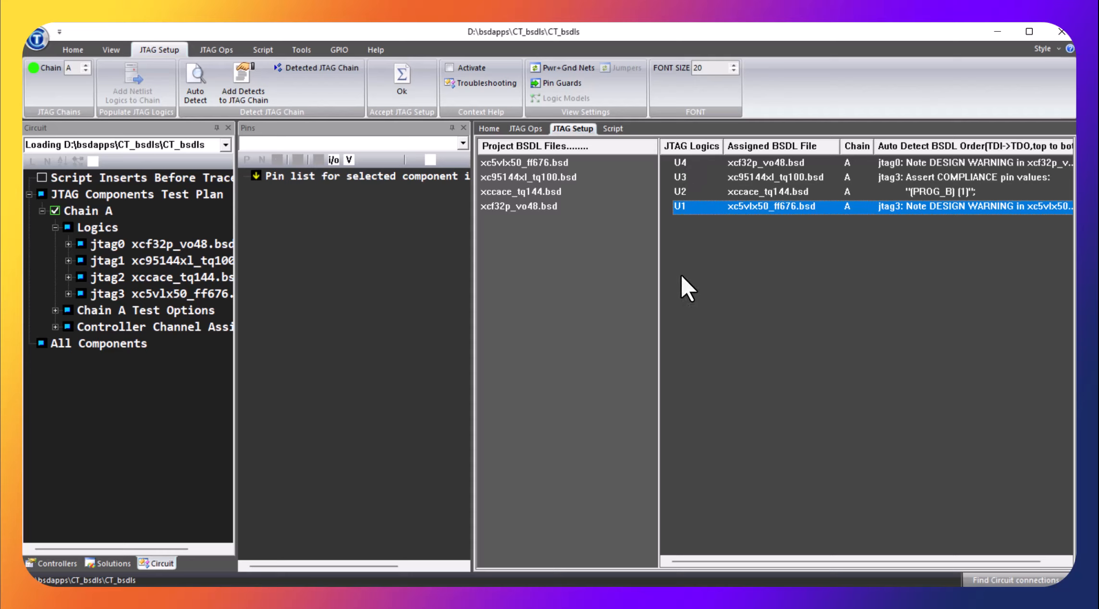
left_click(402, 83)
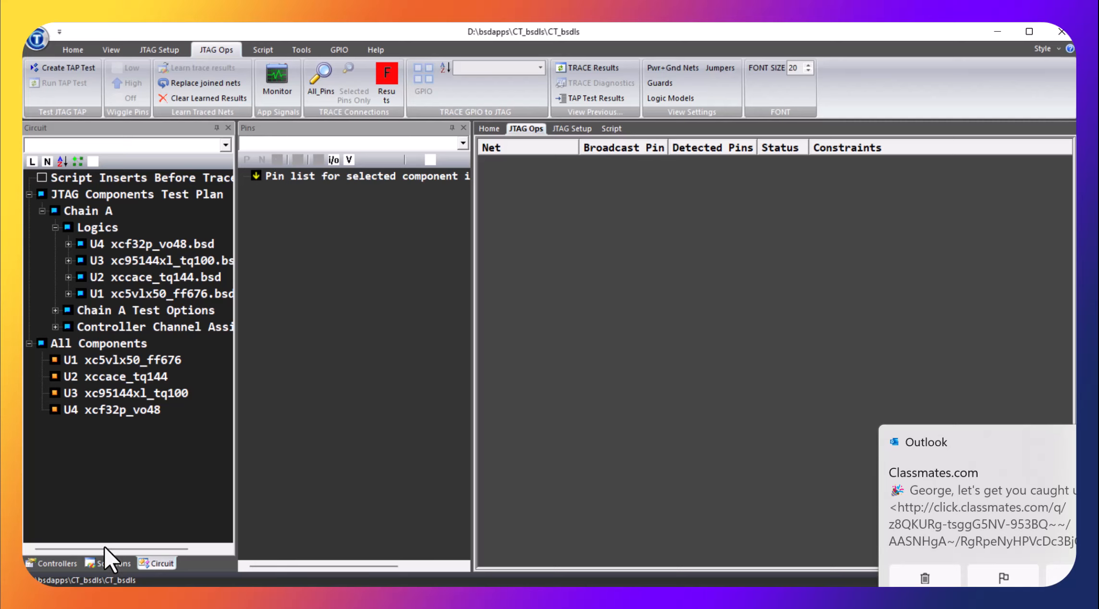
Step: Check the JTAG chain choices for controller channel B, leave it at None, and save the controller settings
left_click(58, 564)
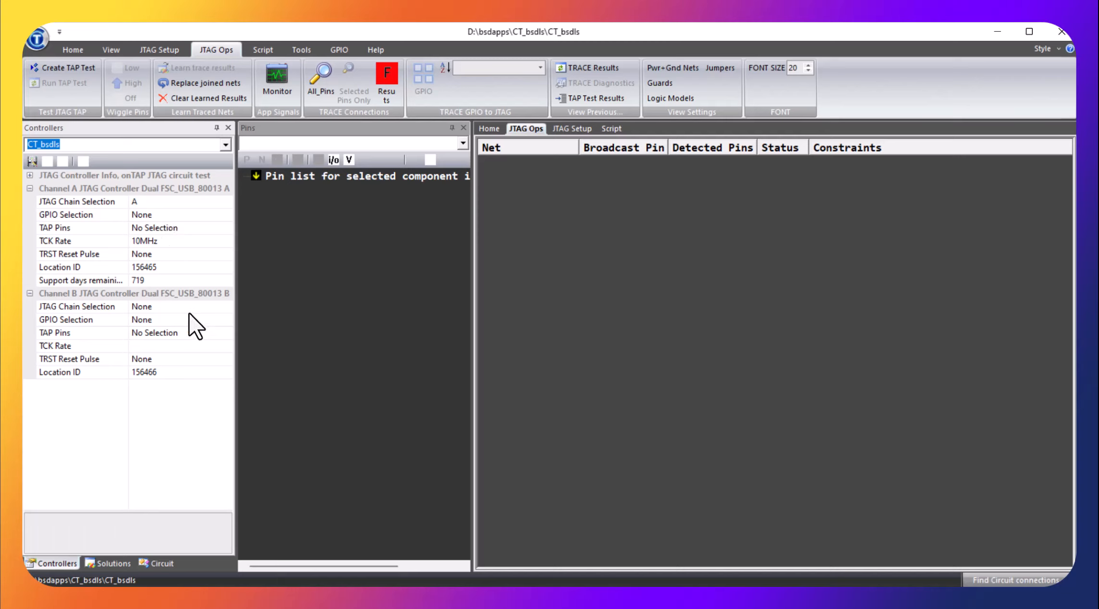
left_click(228, 306)
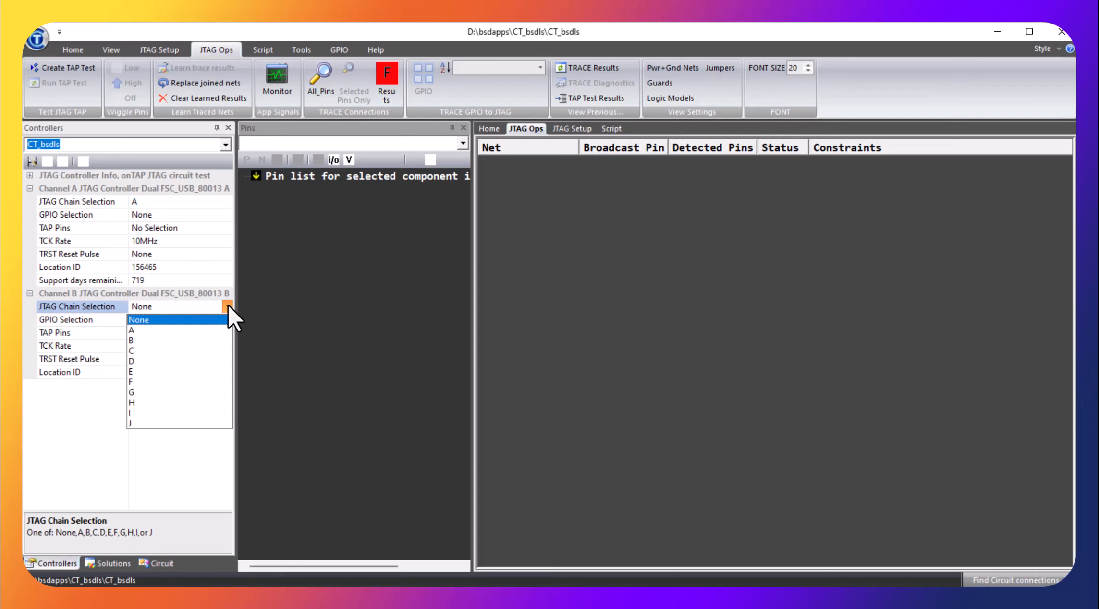
left_click(227, 306)
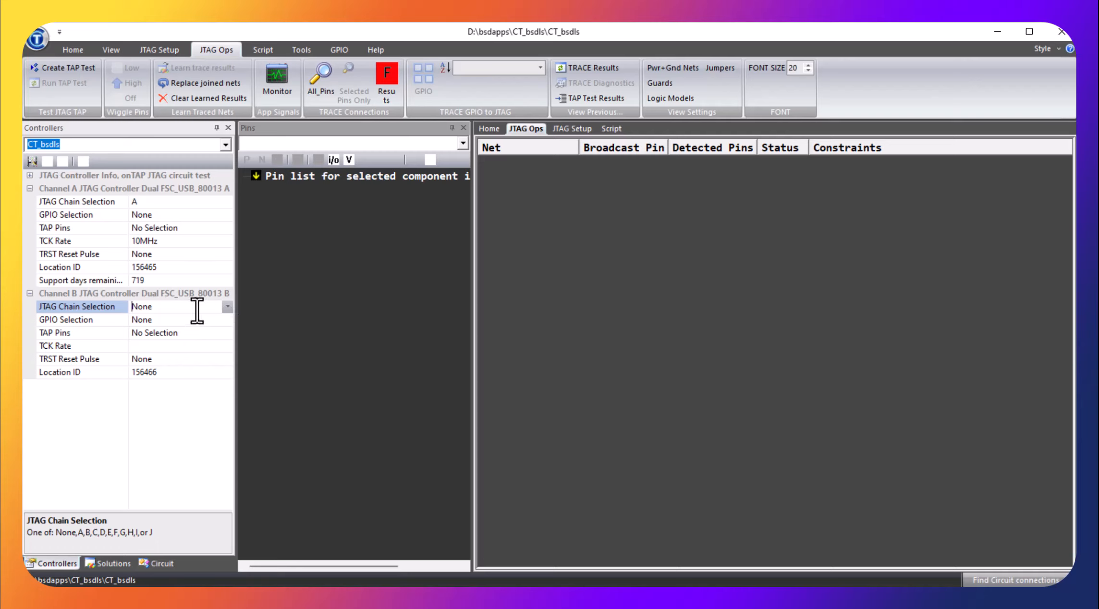
left_click(32, 161)
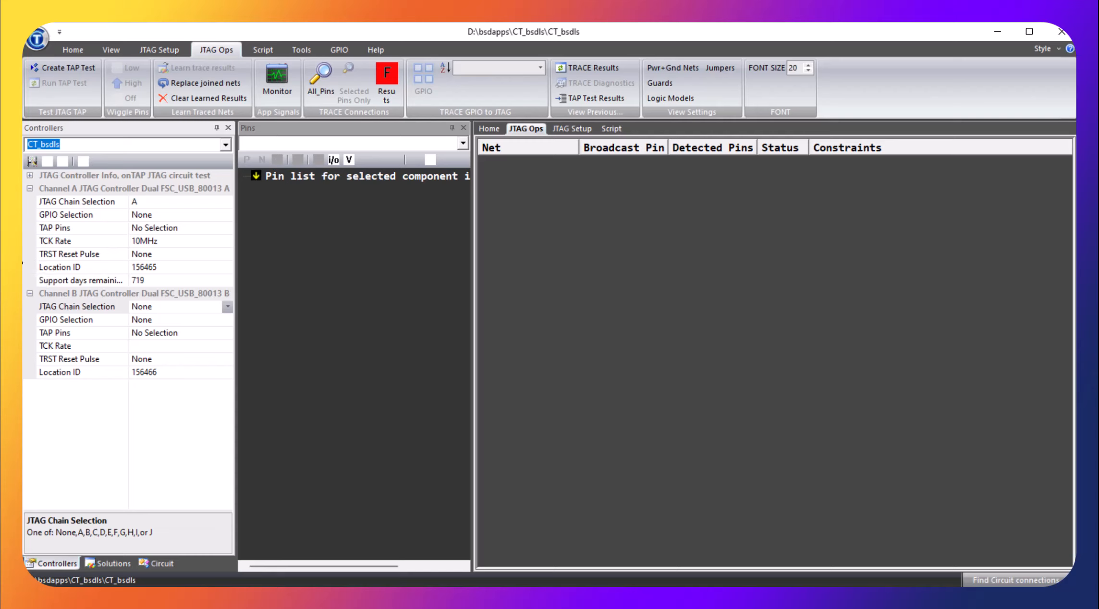
Step: Create and run the TAP test for the chain, and list the pins of component U1
left_click(56, 71)
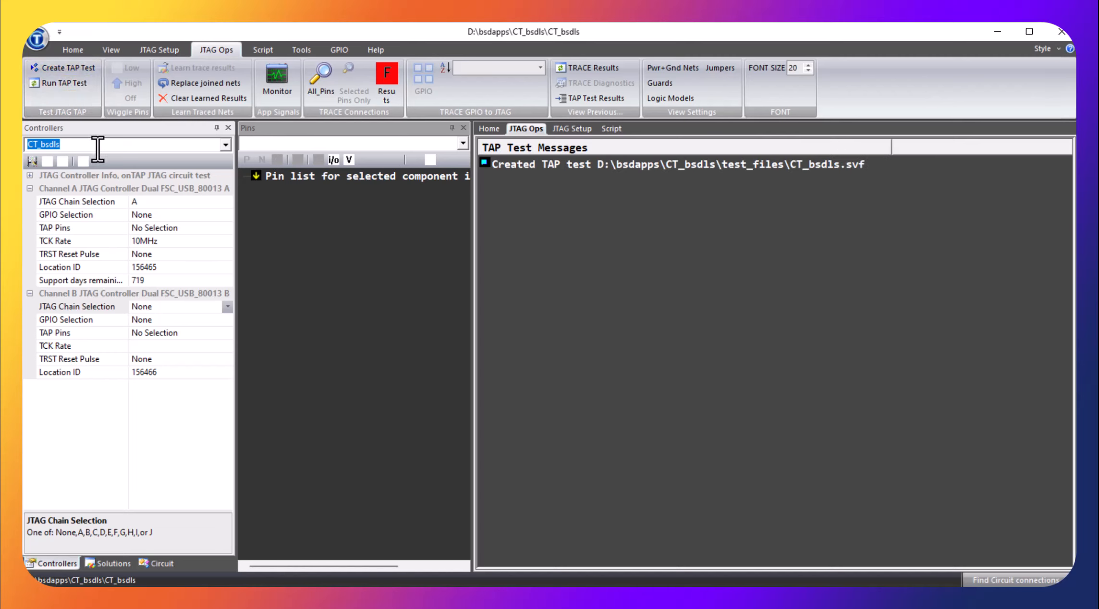
left_click(67, 83)
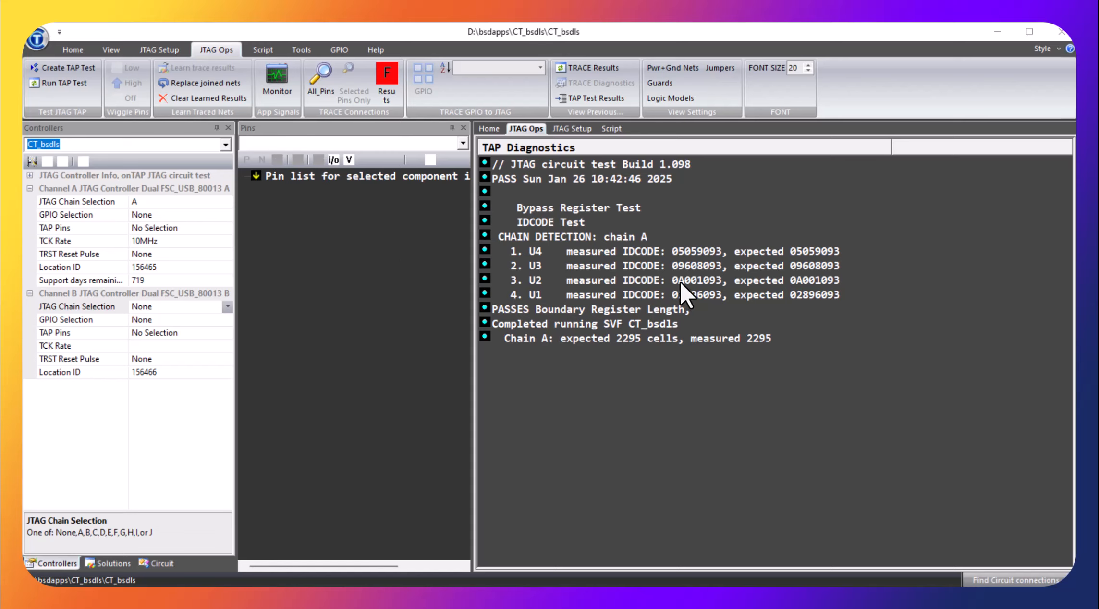
left_click(156, 563)
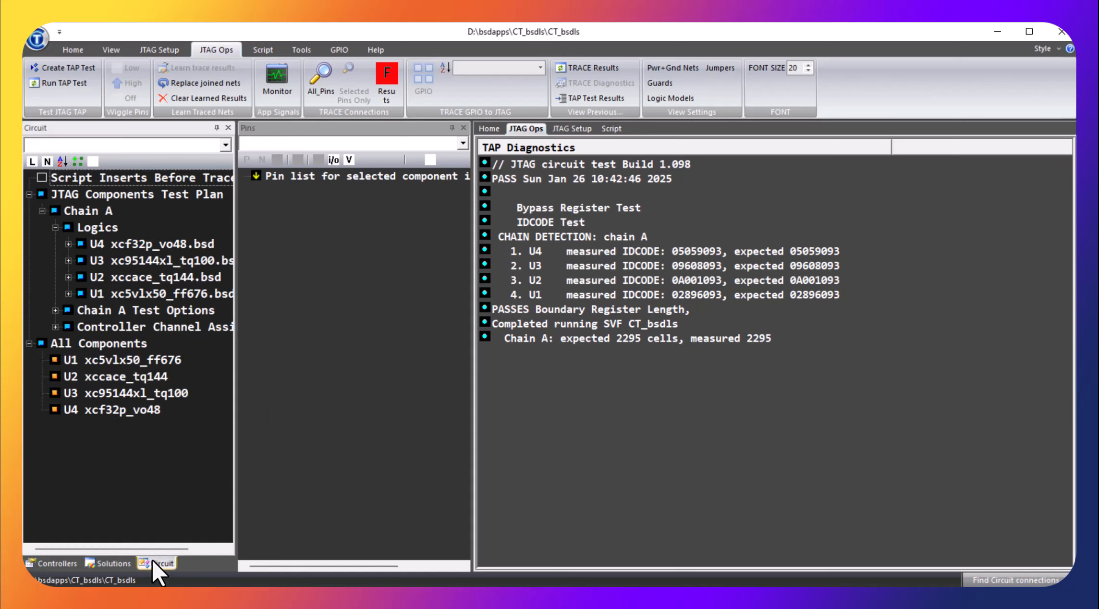
left_click(107, 293)
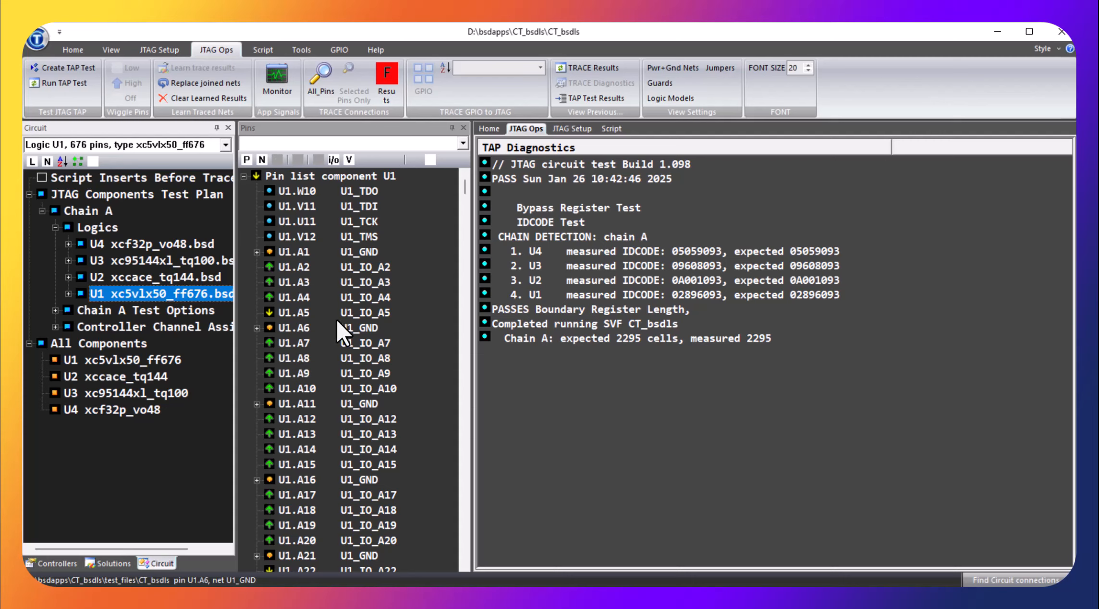
Step: Trace the connections of all pins and view the constraint options for the suggested connection to U1.P1 on net U1_IO_R1
left_click(321, 81)
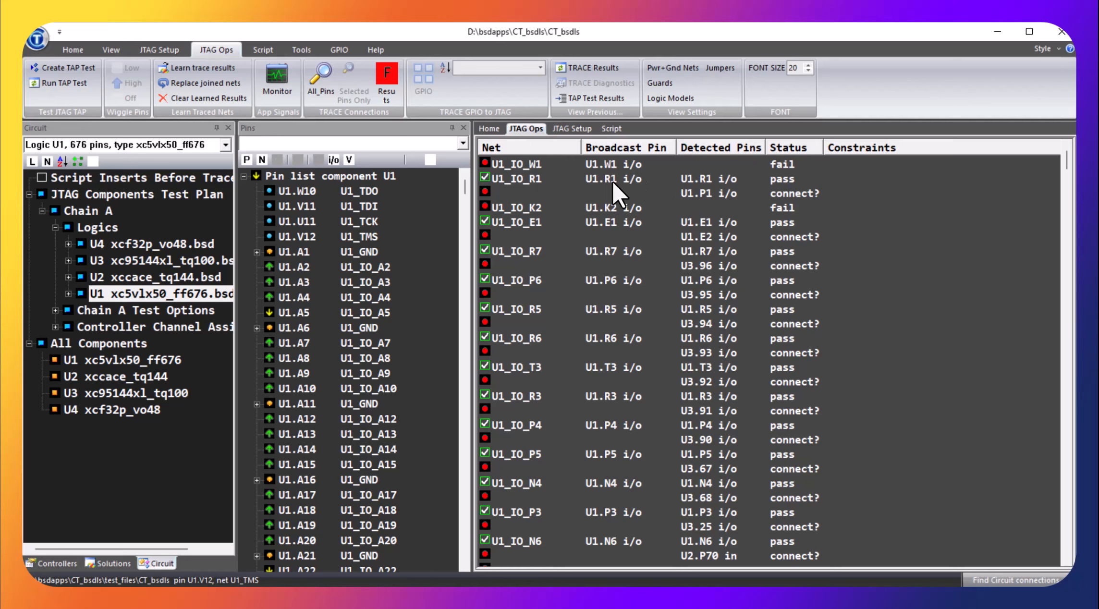
right_click(800, 189)
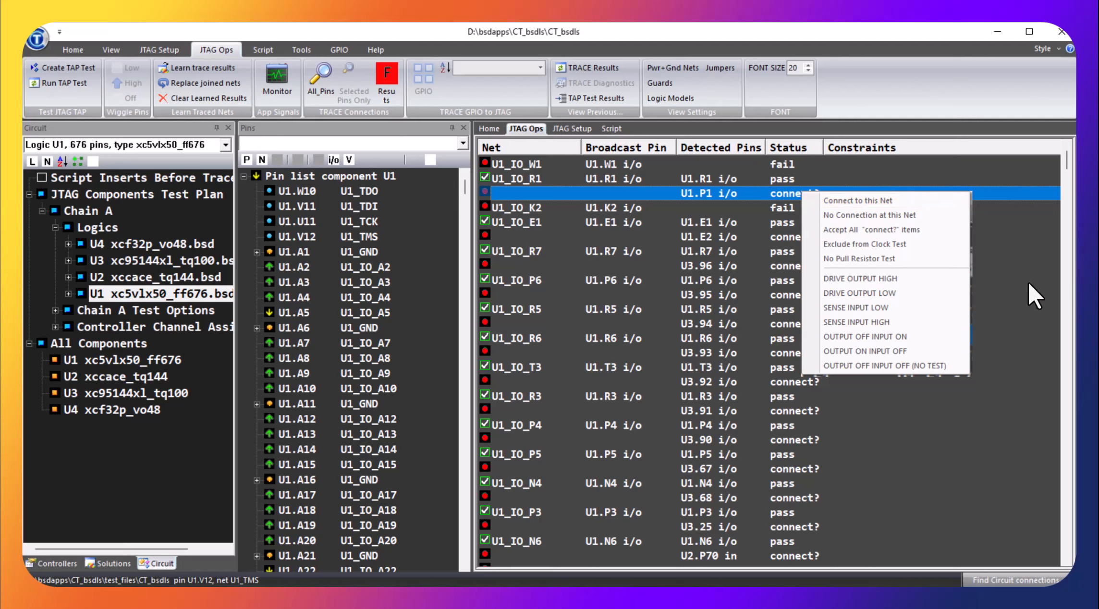
left_click(998, 310)
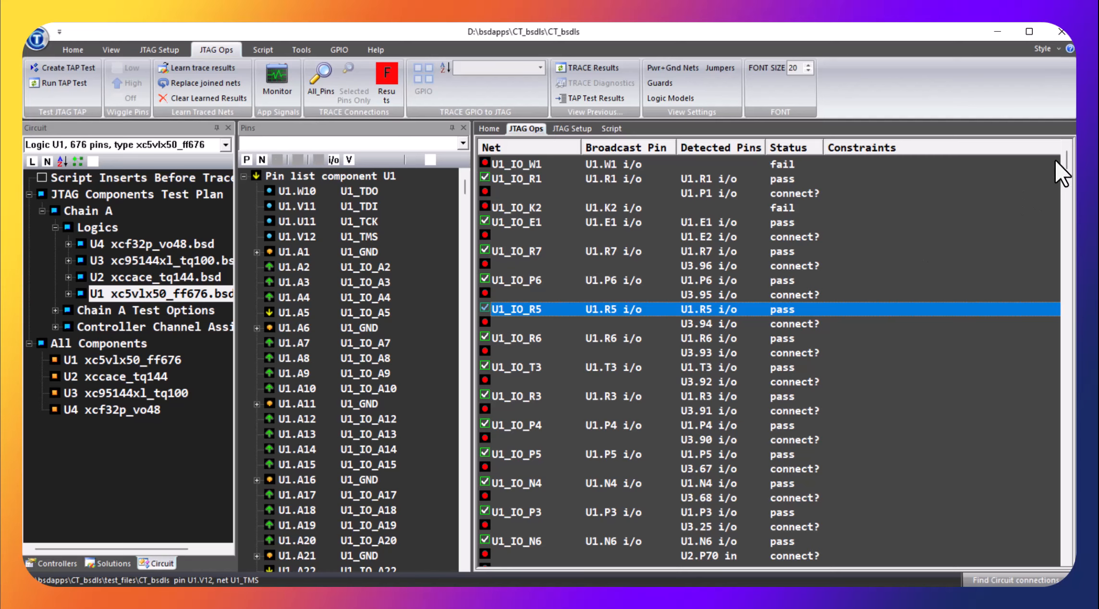
left_click_drag(1067, 159, 1033, 148)
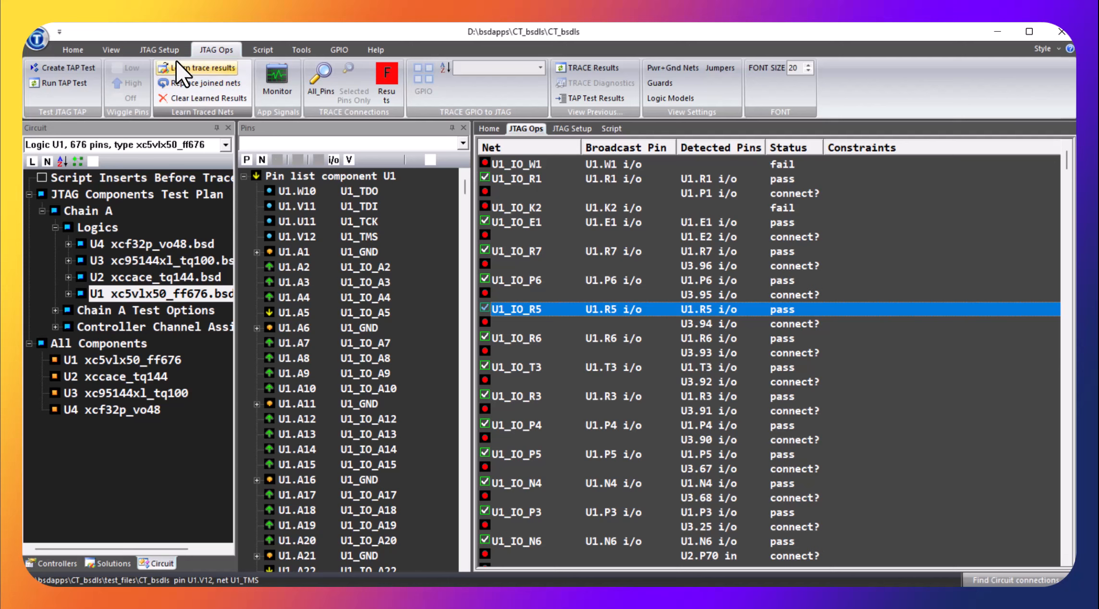
Step: Learn the trace results and select the U1.R1 entry of net U1_IO_R1
left_click(219, 68)
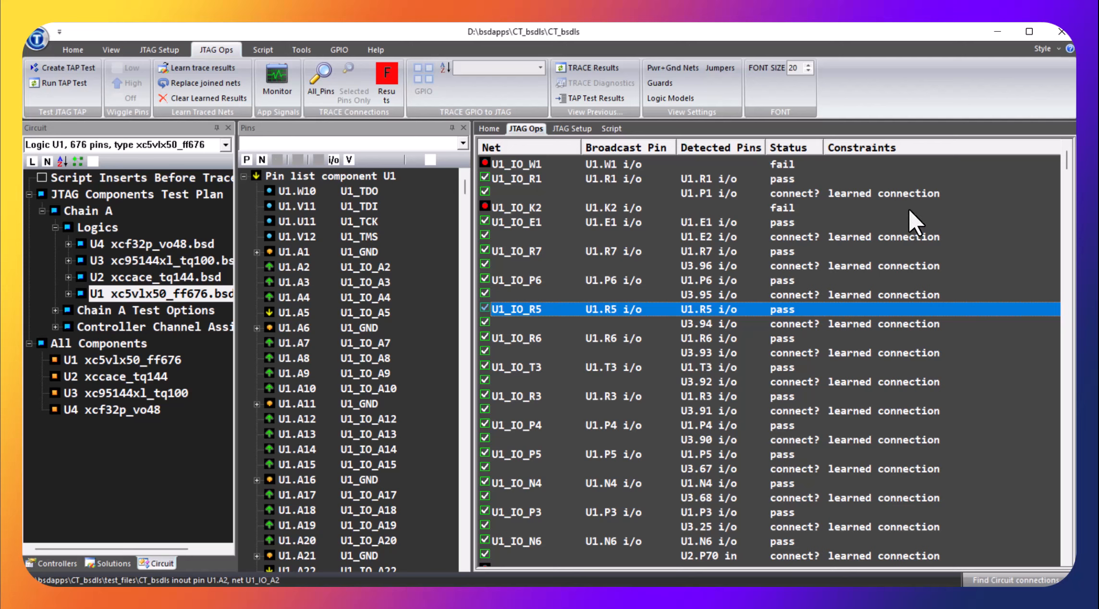
left_click(703, 178)
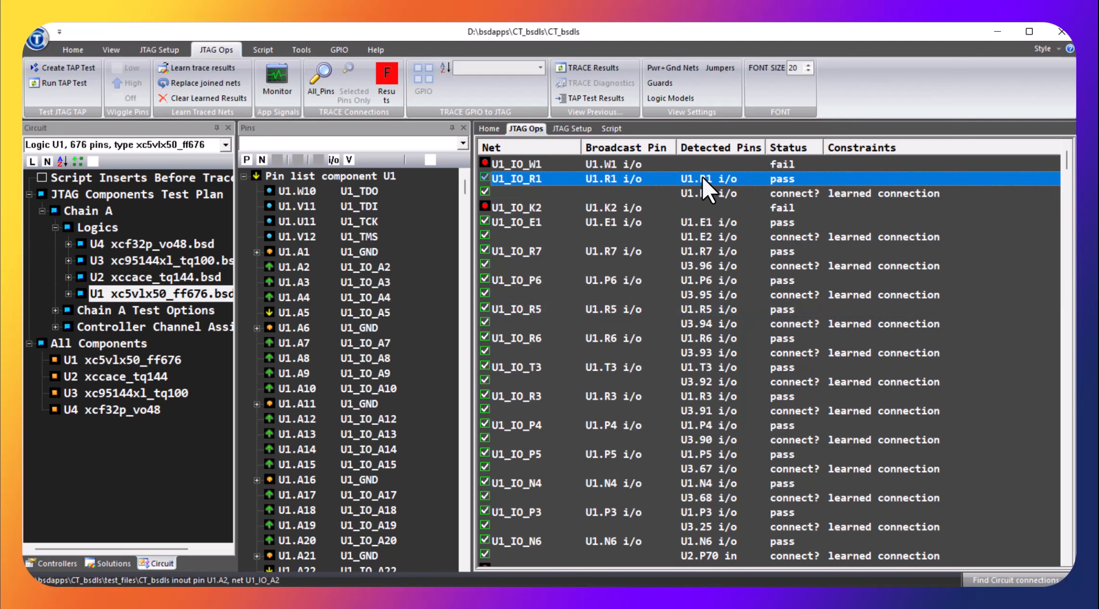